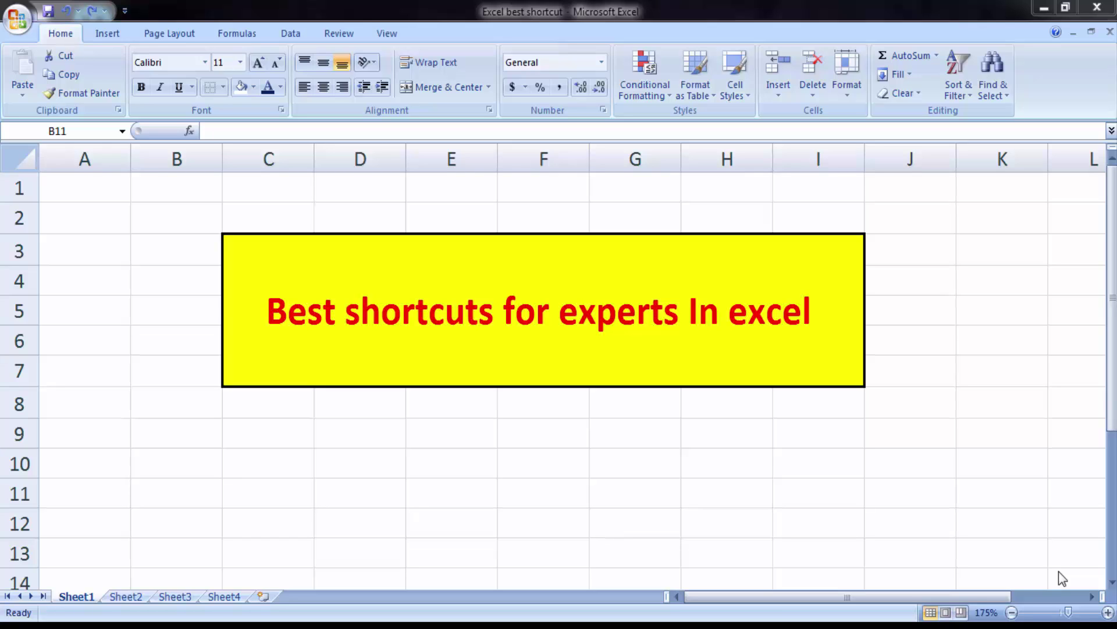
Step: Switch to Sheet2 to show the five-student marks table
{"action": "left_click", "coordinate": [142, 594]}
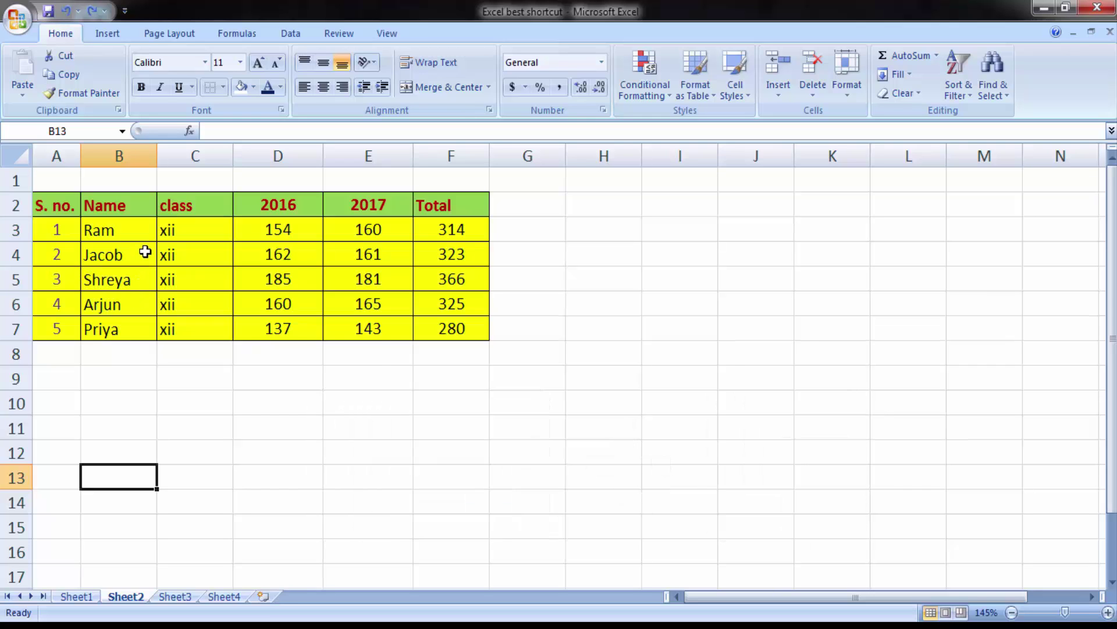
{"action": "left_click", "coordinate": [144, 252]}
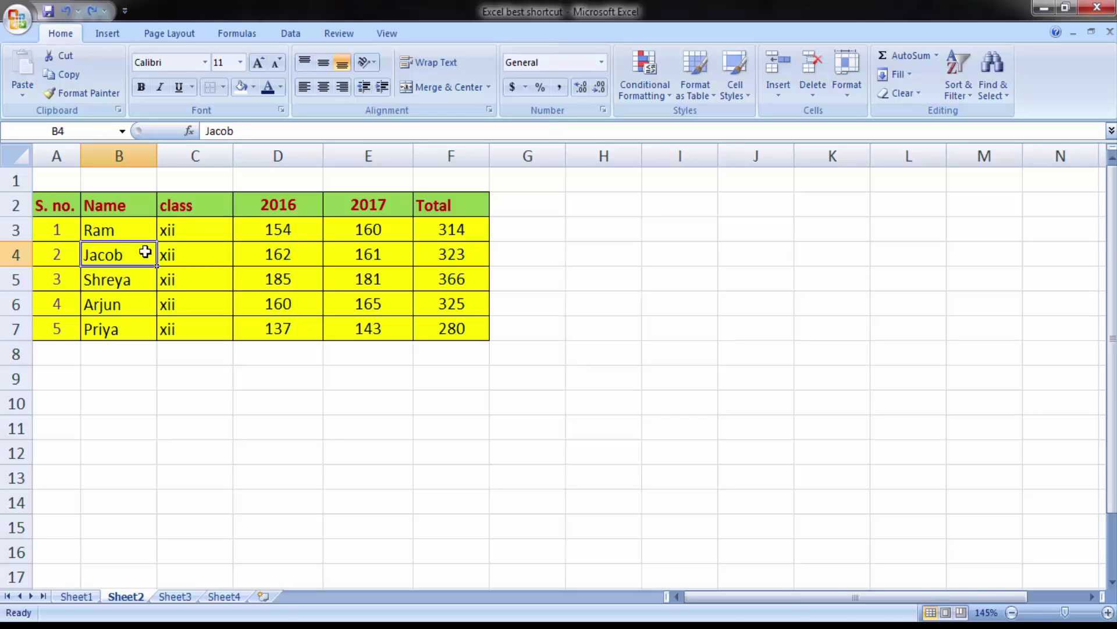
{"action": "key", "text": "ctrl+a"}
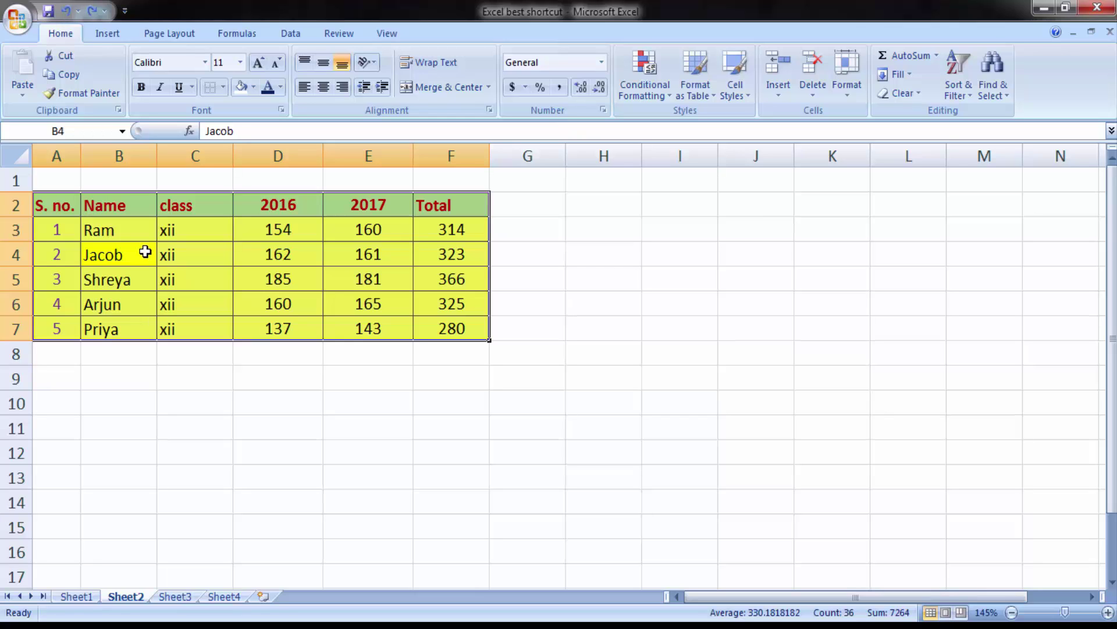
{"action": "left_click", "coordinate": [657, 237]}
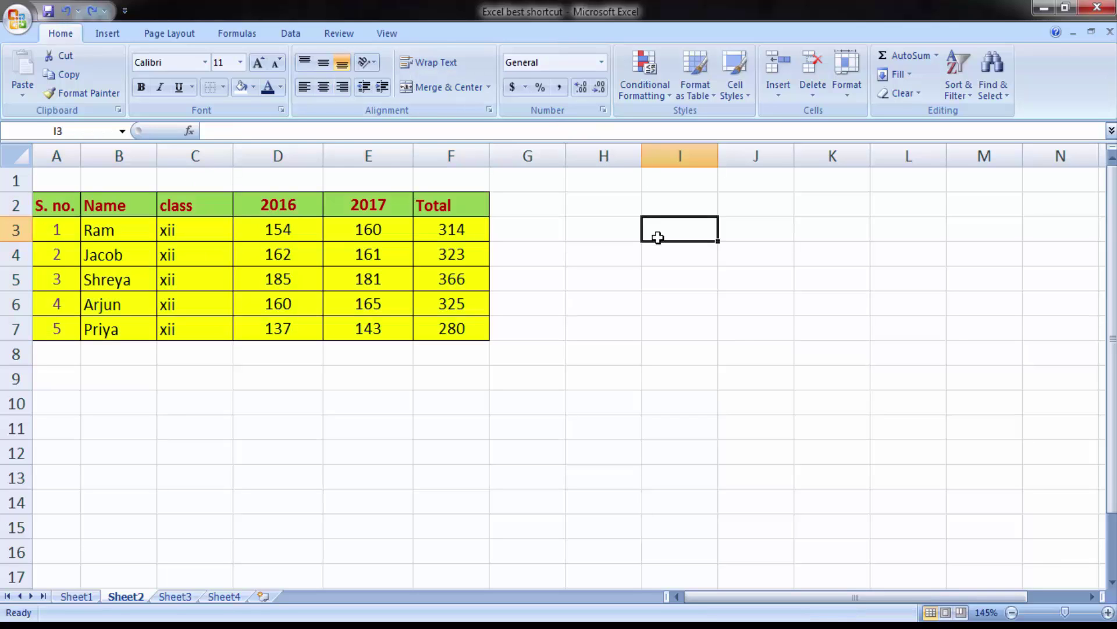
{"action": "key", "text": "ctrl+a"}
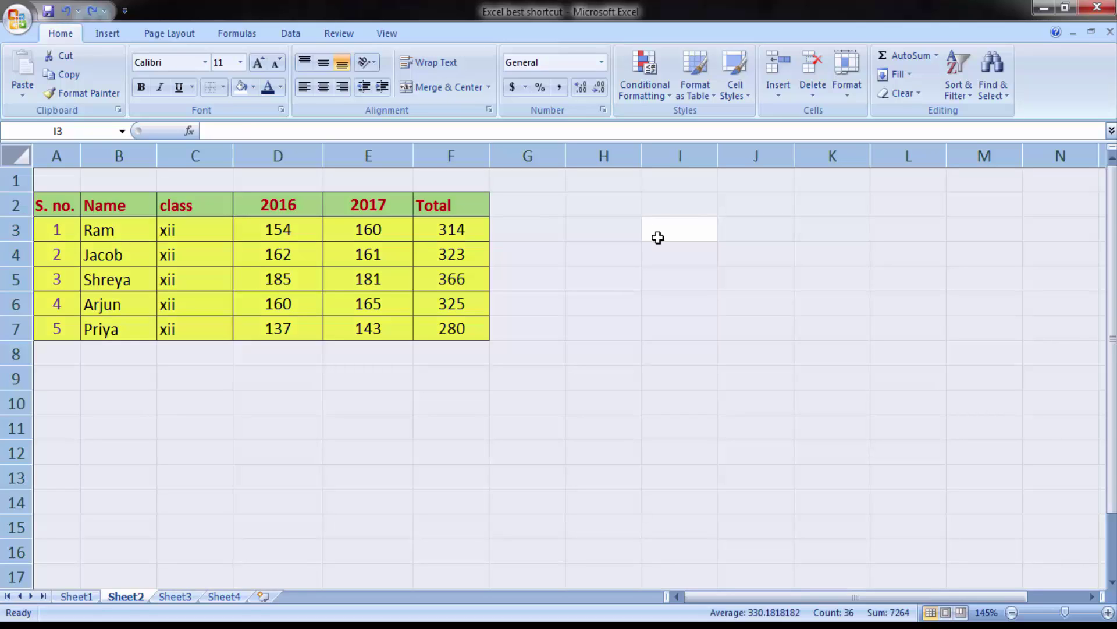
{"action": "left_click", "coordinate": [688, 353]}
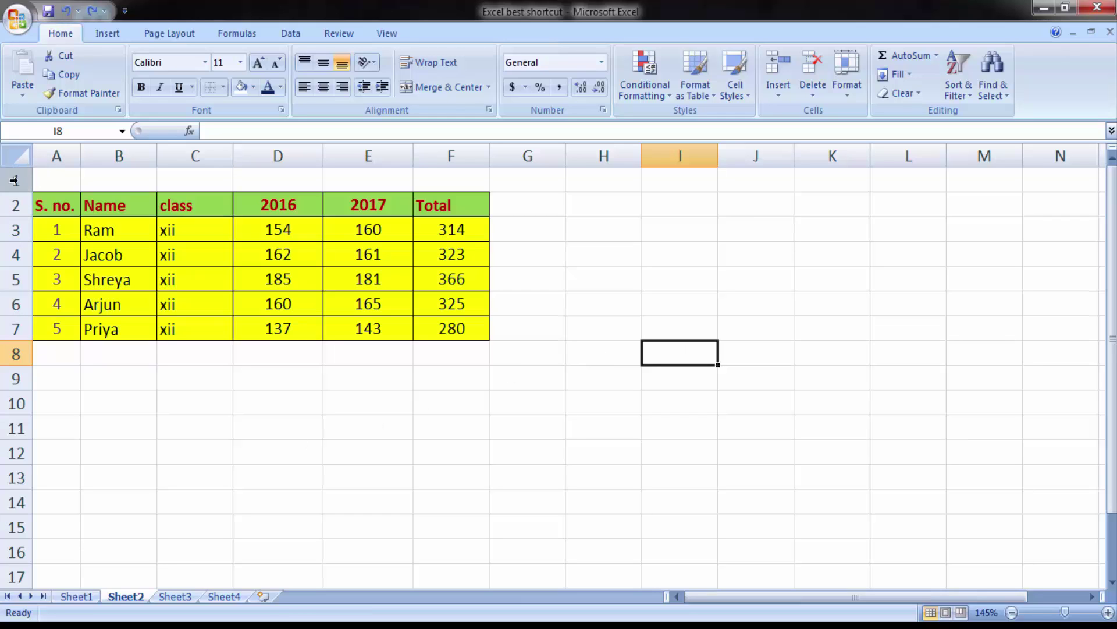
{"action": "left_click", "coordinate": [18, 157]}
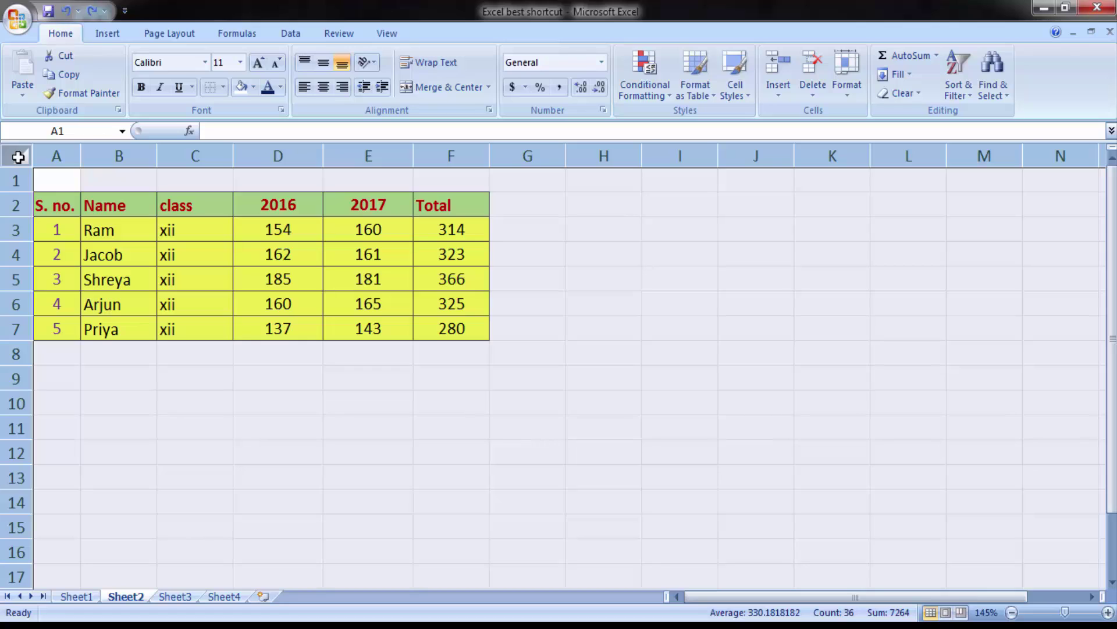
{"action": "left_click", "coordinate": [715, 395]}
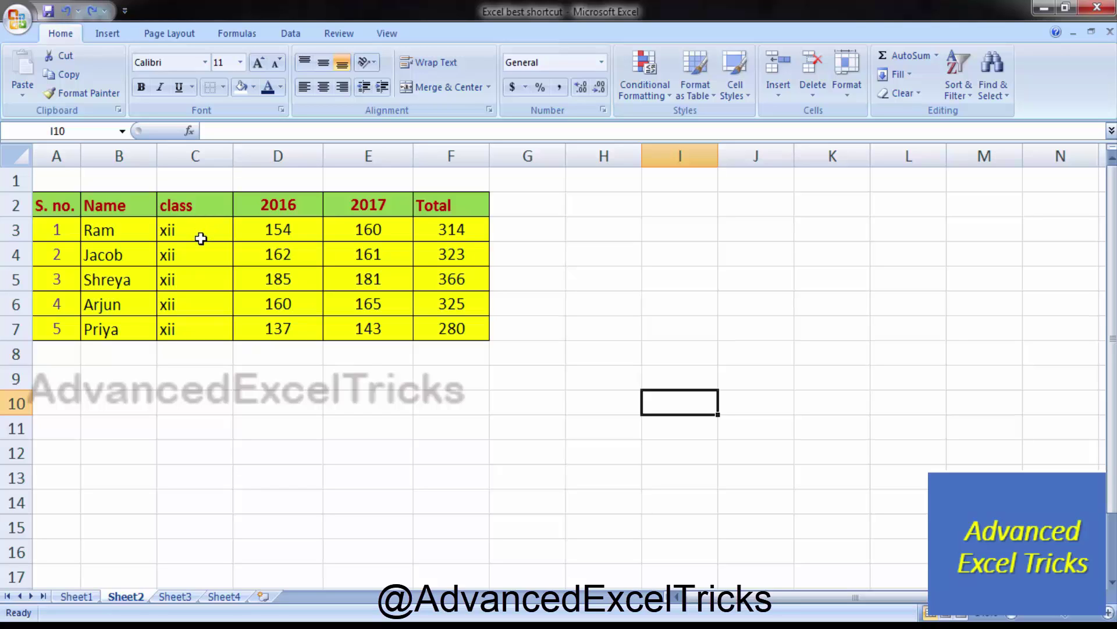
Step: Delete the class column C and insert a blank column between Name and 2016
{"action": "left_click", "coordinate": [201, 239]}
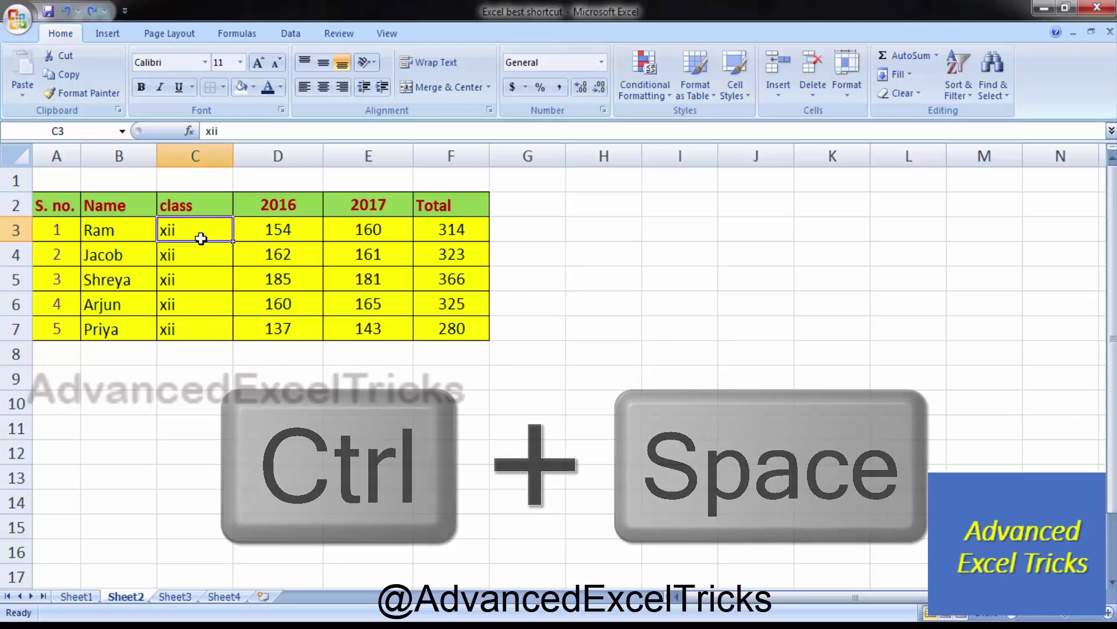
{"action": "key", "text": "ctrl+space"}
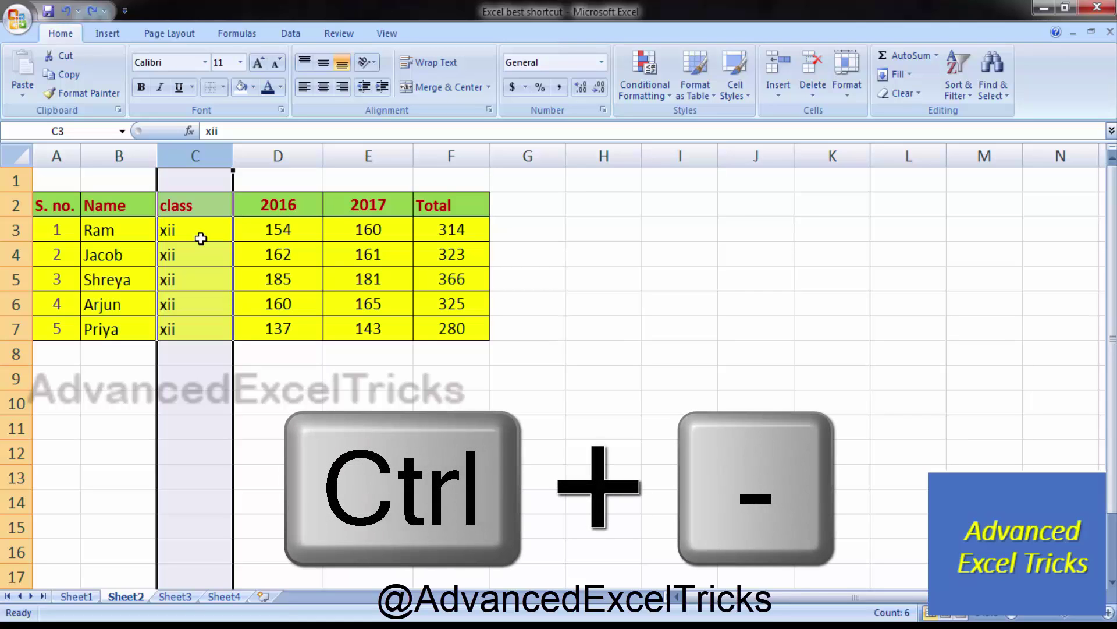
{"action": "key", "text": "ctrl+minus"}
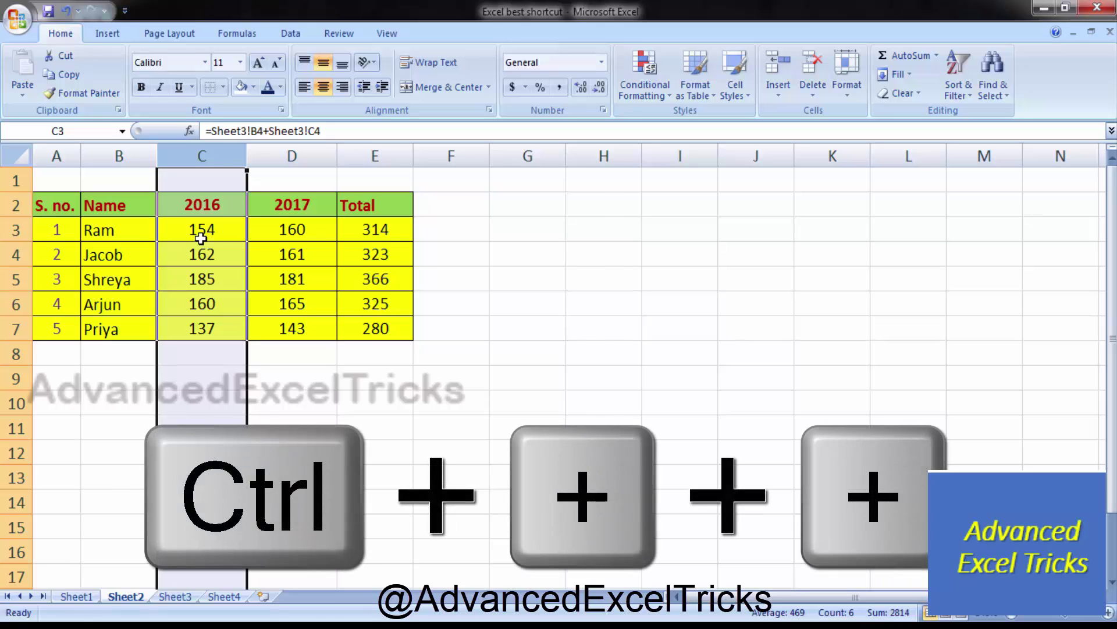
{"action": "key", "text": "ctrl+plus"}
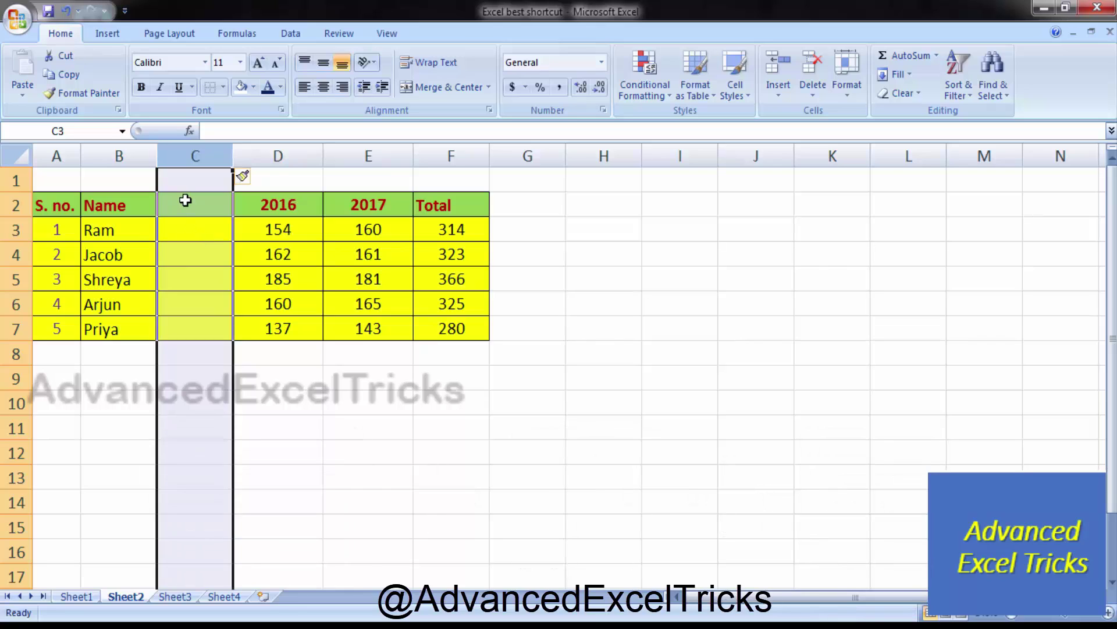
Step: Enter the header 'subject' in C2, then select row 3
{"action": "left_click", "coordinate": [185, 200]}
{"action": "type", "text": "sub"}
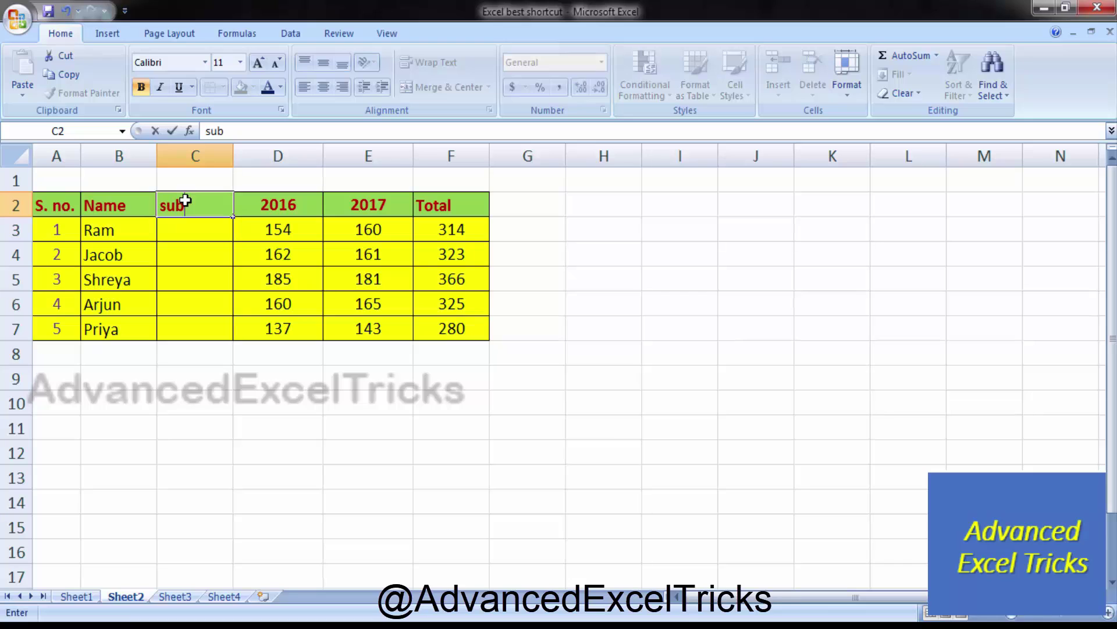
{"action": "type", "text": "ject"}
{"action": "key", "text": "Return"}
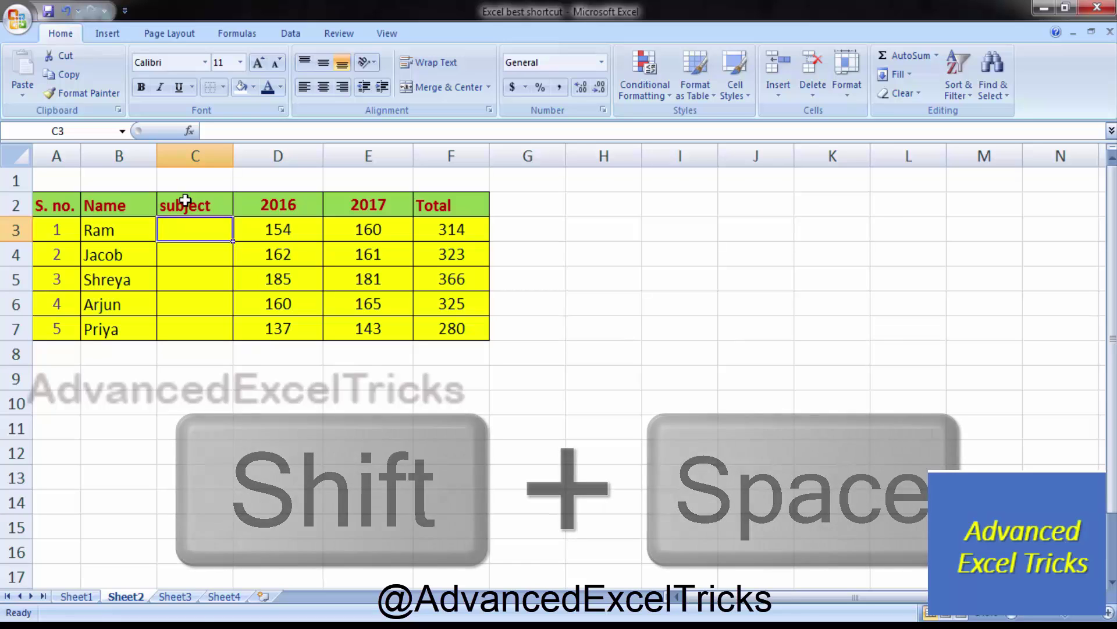
{"action": "key", "text": "shift+space"}
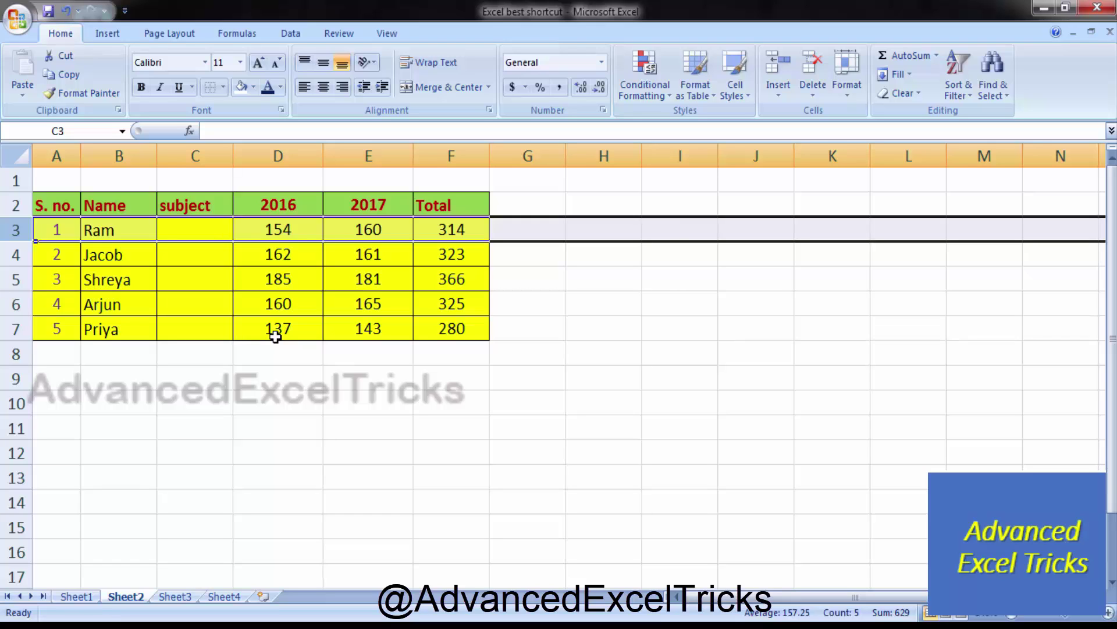
{"action": "key", "text": "shift"}
{"action": "key", "text": "ctrl"}
{"action": "left_click", "coordinate": [309, 375]}
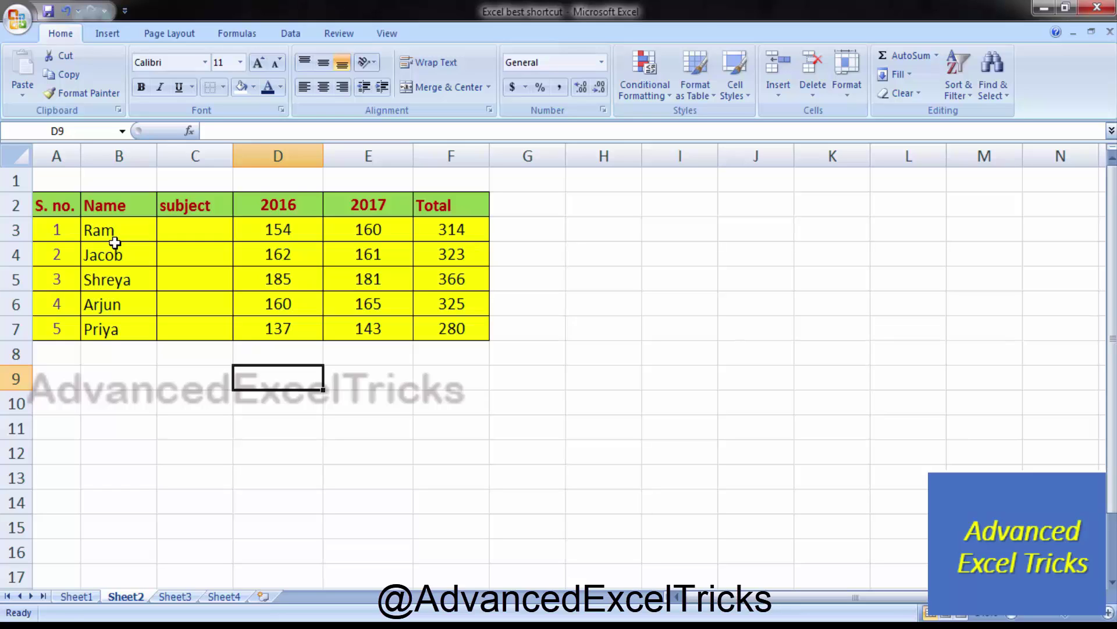
{"action": "left_click", "coordinate": [250, 245]}
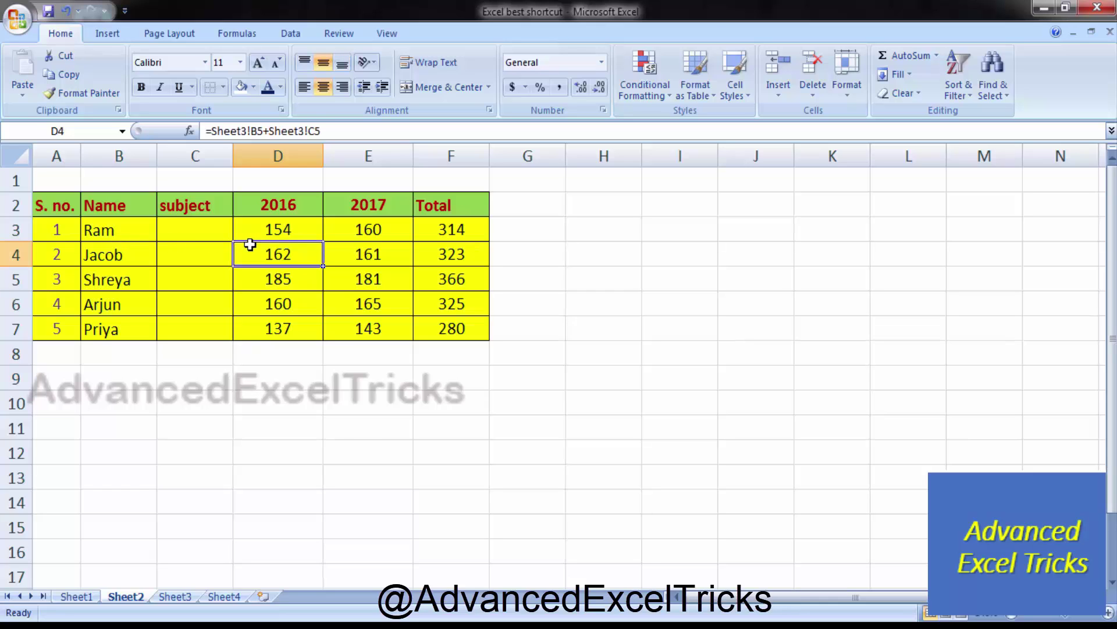
{"action": "key", "text": "ctrl+bracketright"}
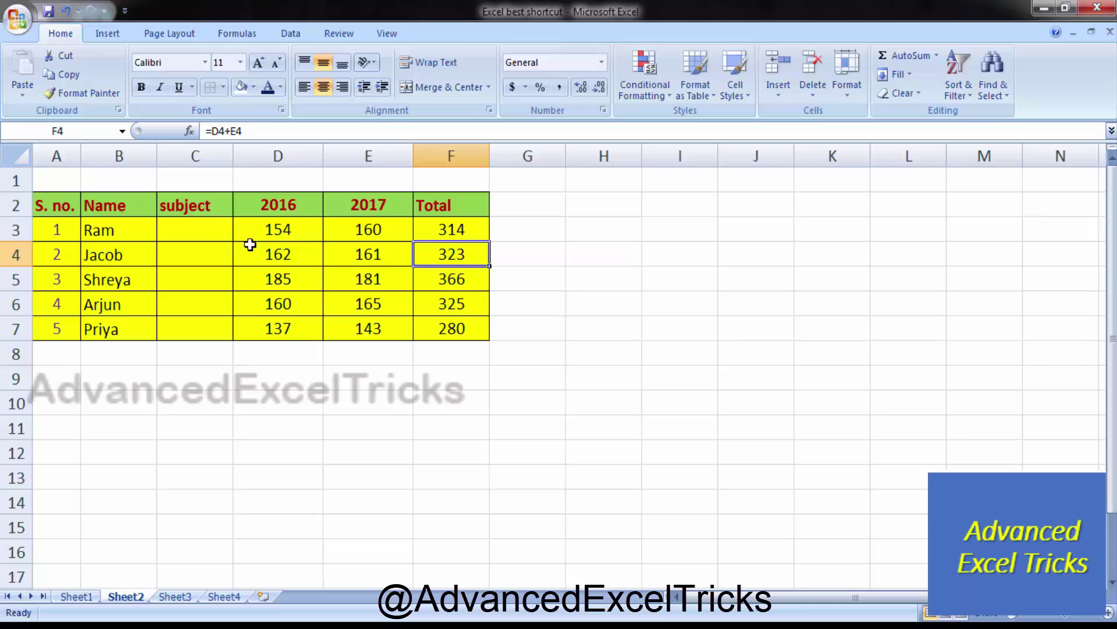
{"action": "key", "text": "ctrl+Right"}
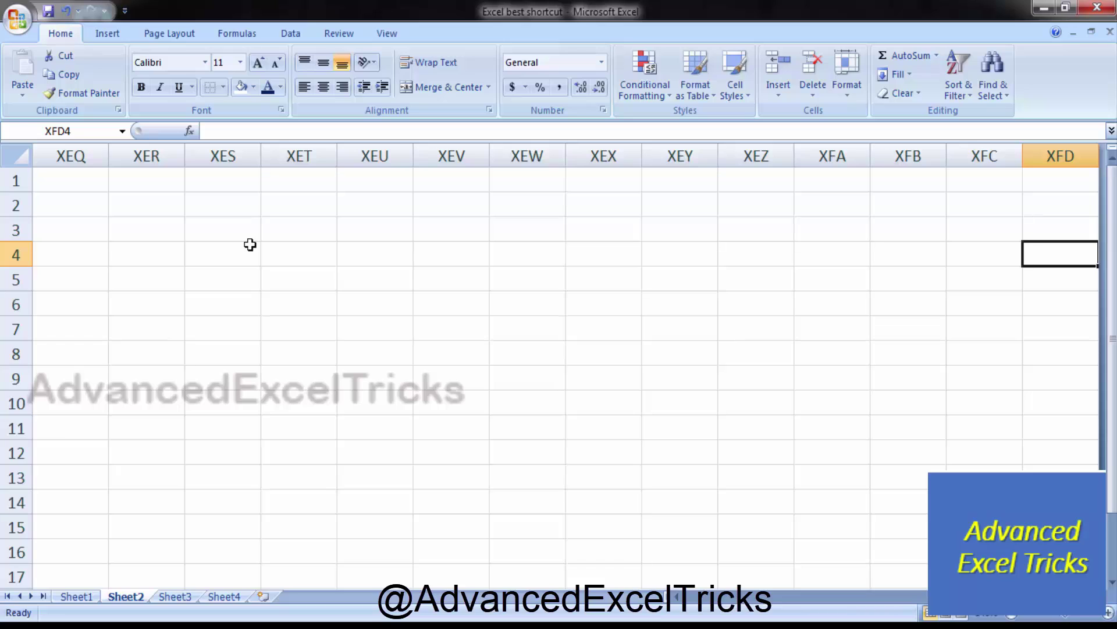
{"action": "key", "text": "ctrl+Left"}
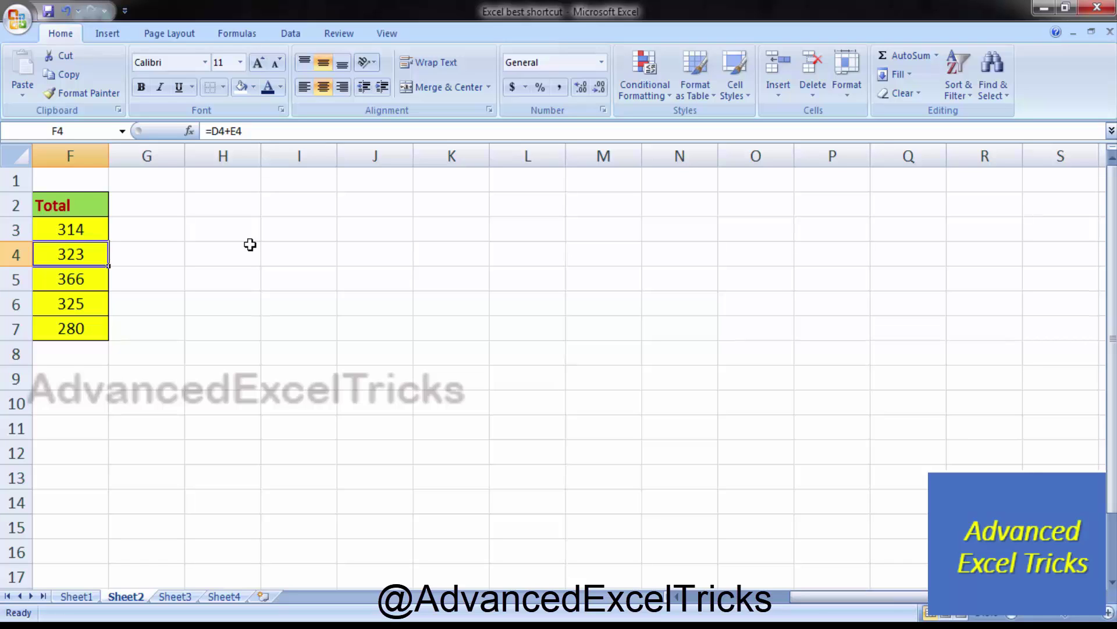
{"action": "key", "text": "ctrl+Left"}
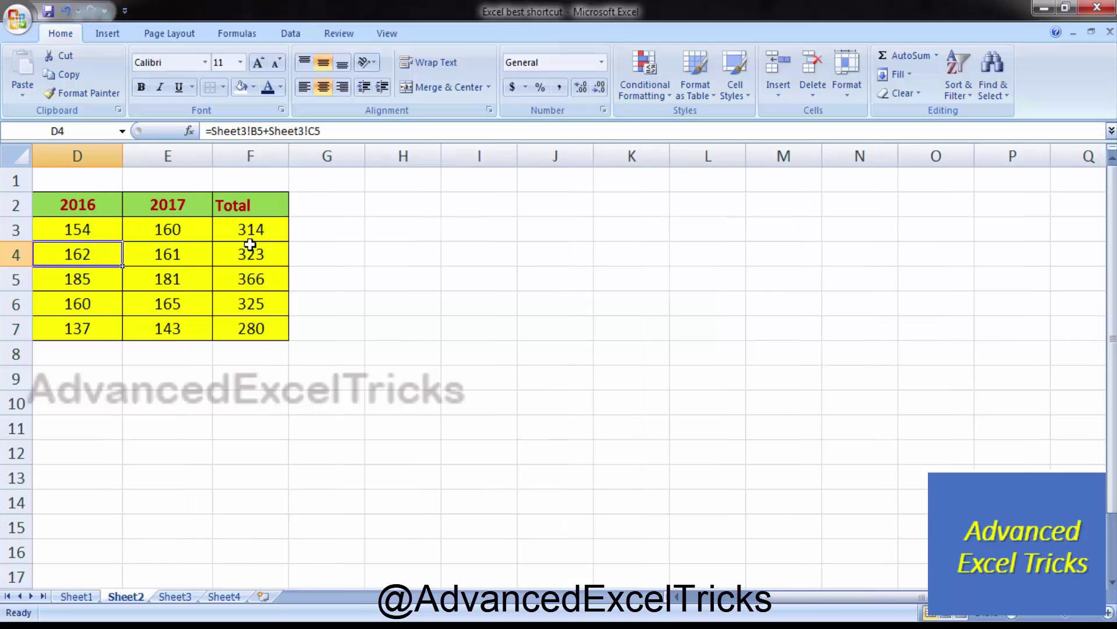
{"action": "key", "text": "ctrl+Left"}
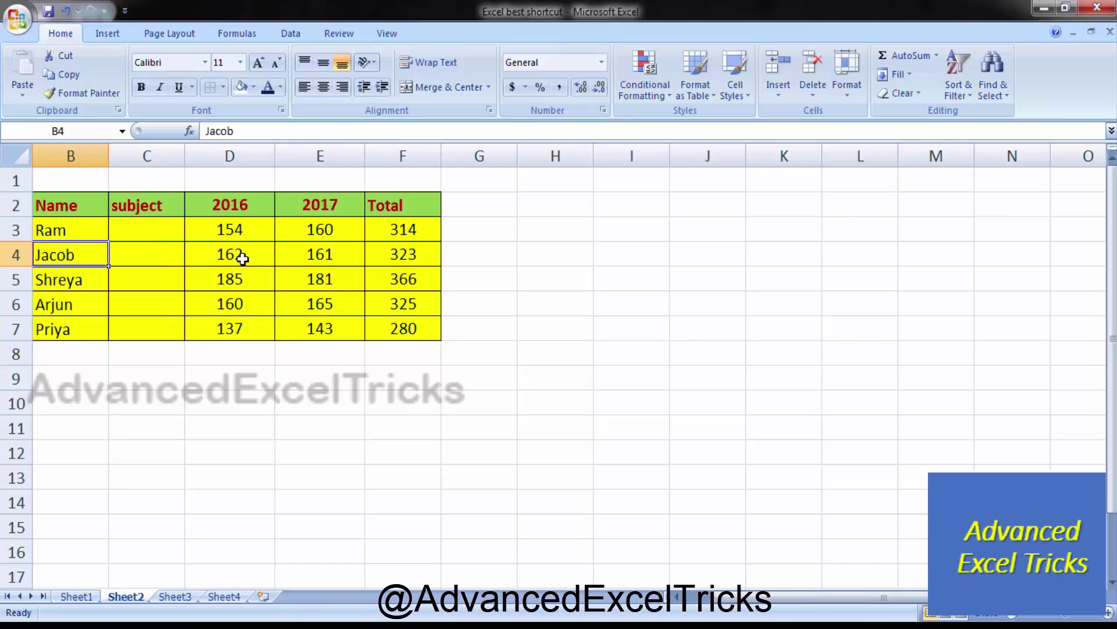
{"action": "scroll", "coordinate": [257, 414], "scroll_direction": "down", "scroll_amount": 1}
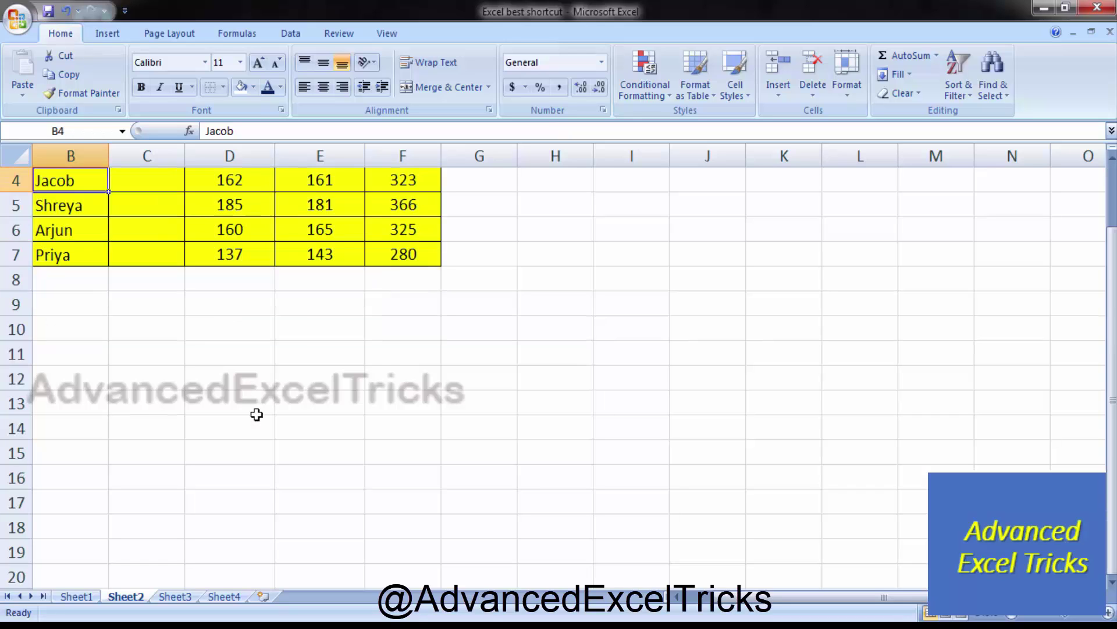
{"action": "scroll", "coordinate": [257, 414], "scroll_direction": "down", "scroll_amount": 2}
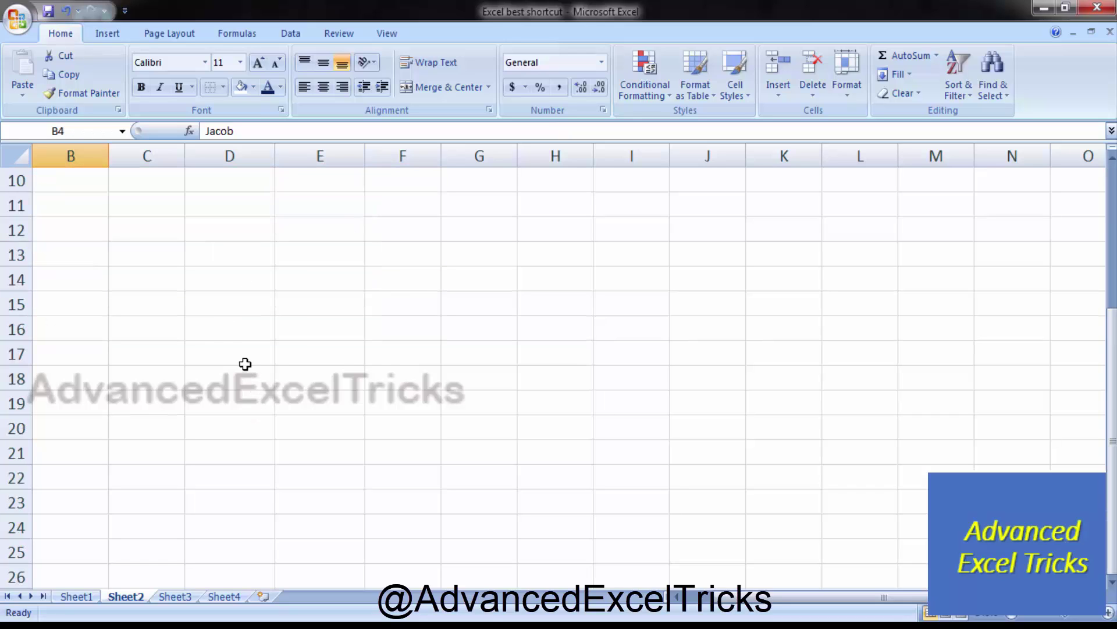
{"action": "scroll", "coordinate": [224, 321], "scroll_direction": "up", "scroll_amount": 1}
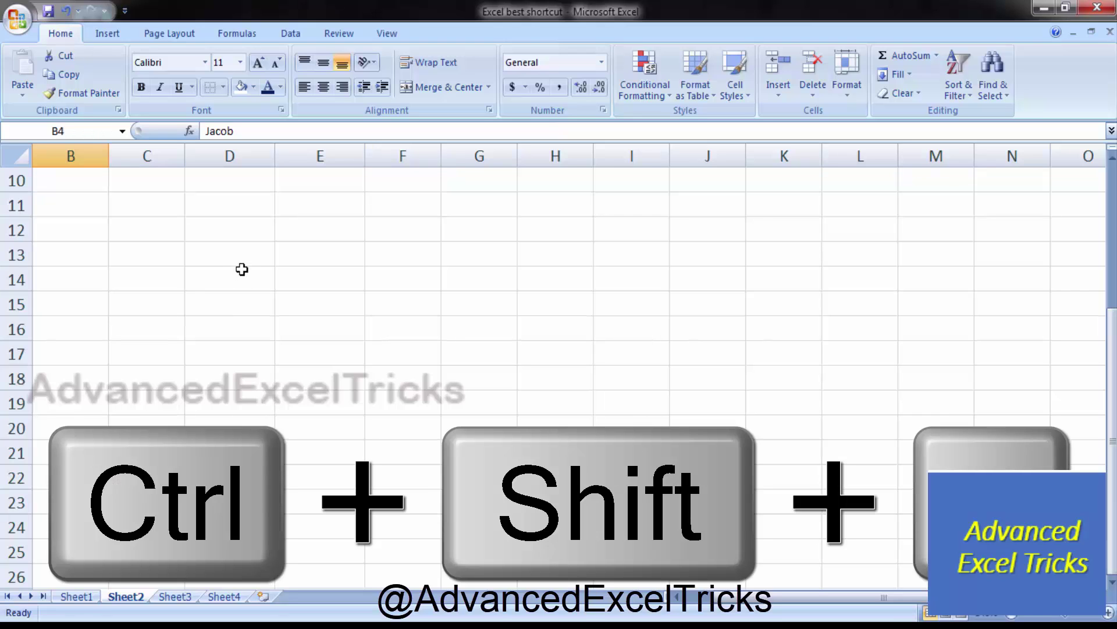
{"action": "left_click", "coordinate": [242, 260]}
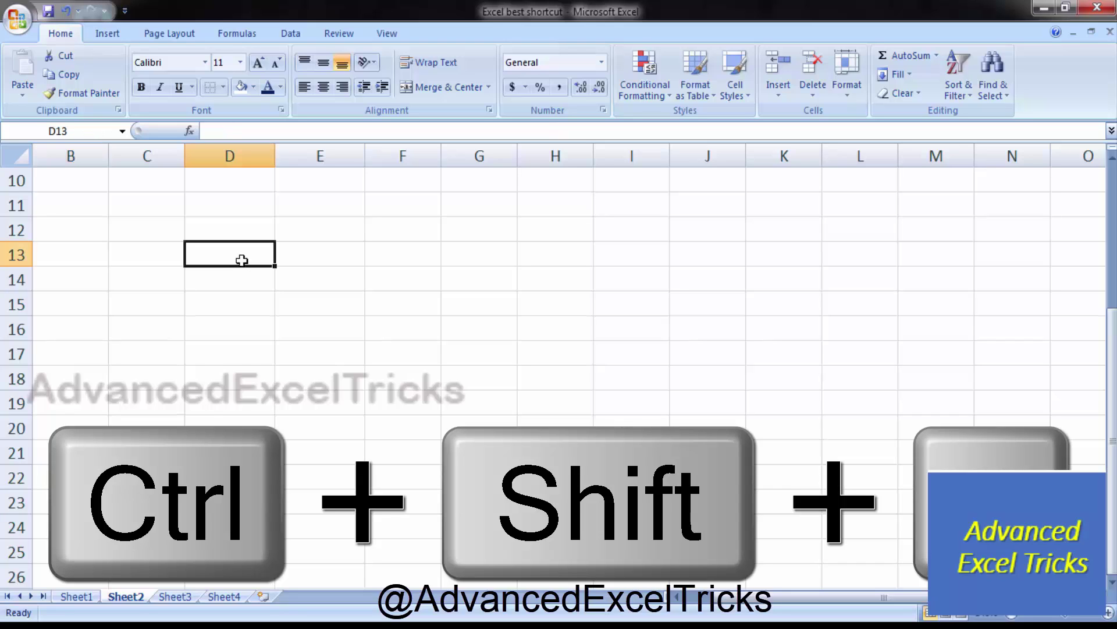
{"action": "key", "text": "ctrl+shift+semicolon"}
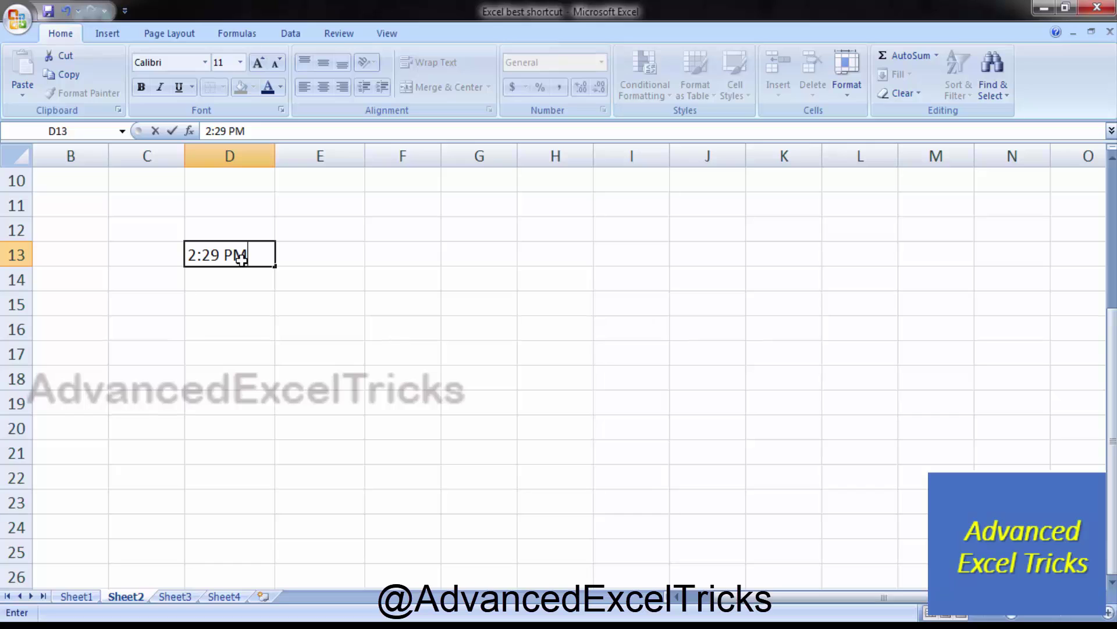
{"action": "left_click", "coordinate": [263, 306]}
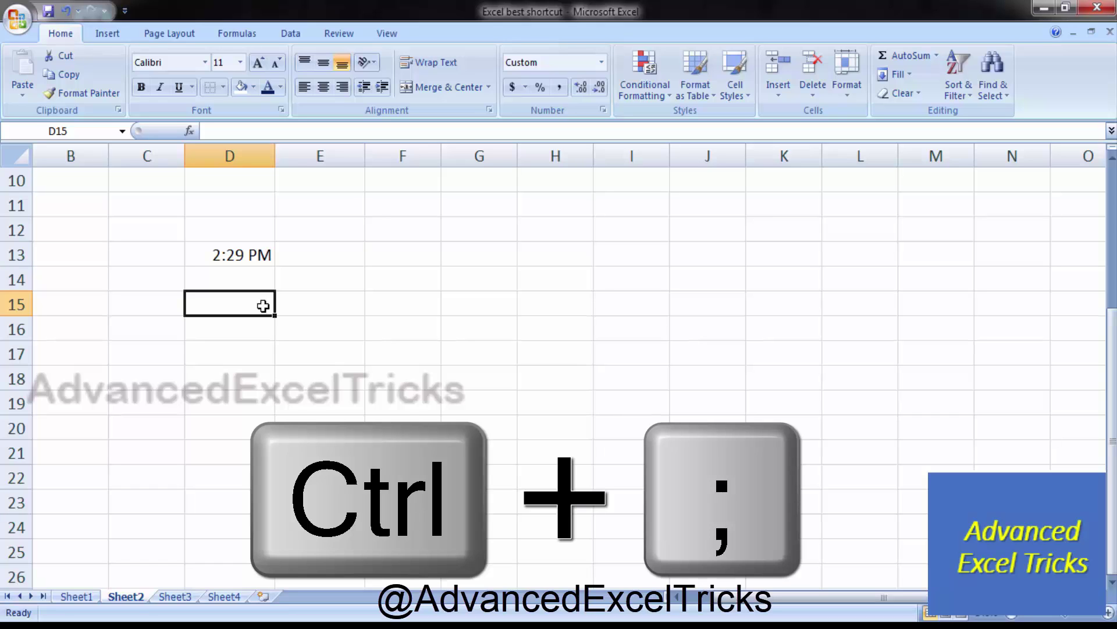
{"action": "key", "text": "ctrl+semicolon"}
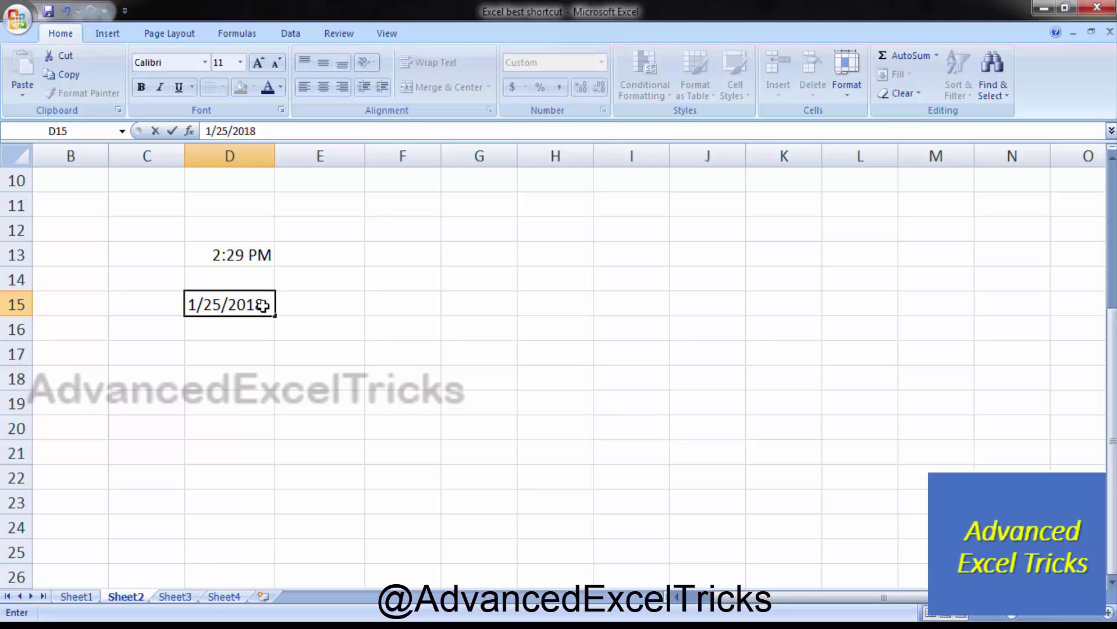
{"action": "left_click", "coordinate": [369, 311]}
{"action": "left_click", "coordinate": [239, 312]}
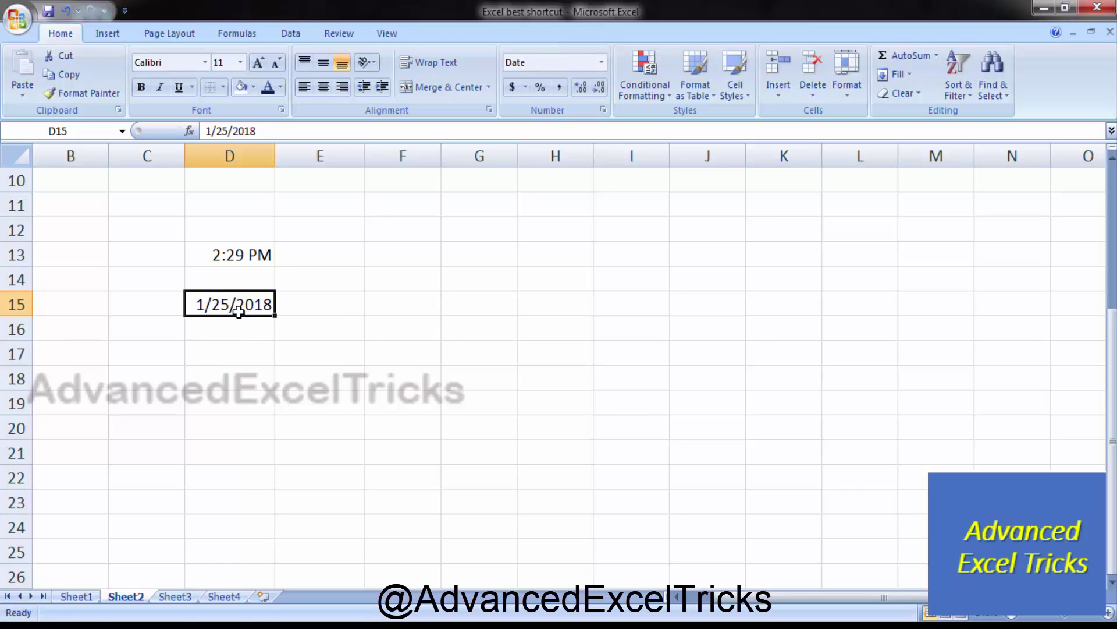
{"action": "key", "text": "Delete"}
{"action": "left_click", "coordinate": [227, 251]}
{"action": "key", "text": "Delete"}
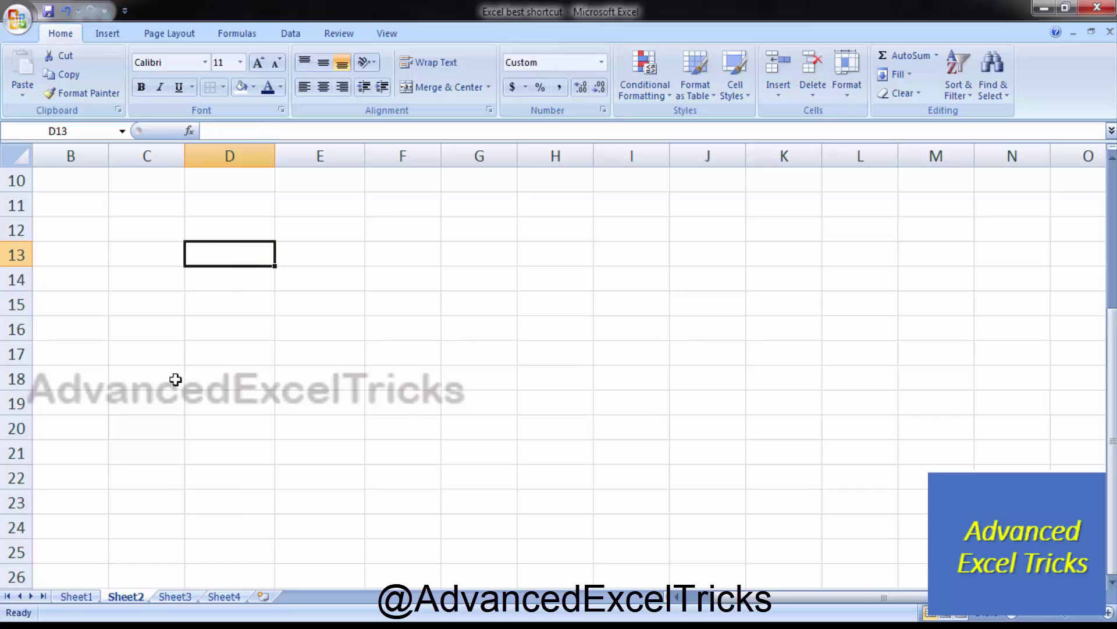
{"action": "scroll", "coordinate": [175, 380], "scroll_direction": "up", "scroll_amount": 3}
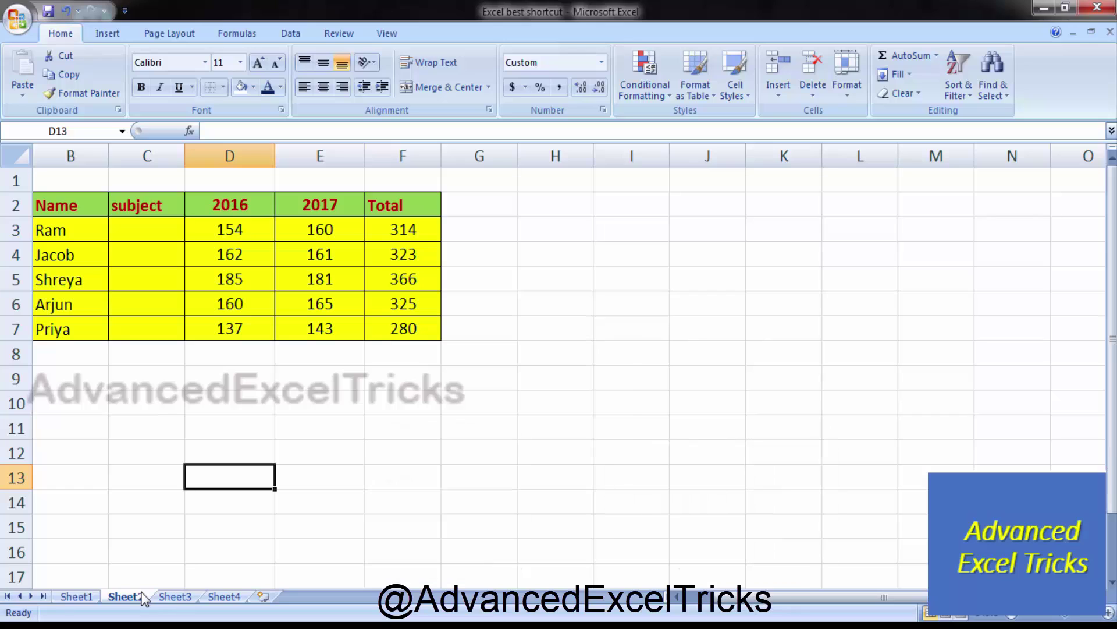
{"action": "key", "text": "ctrl+Page_Up"}
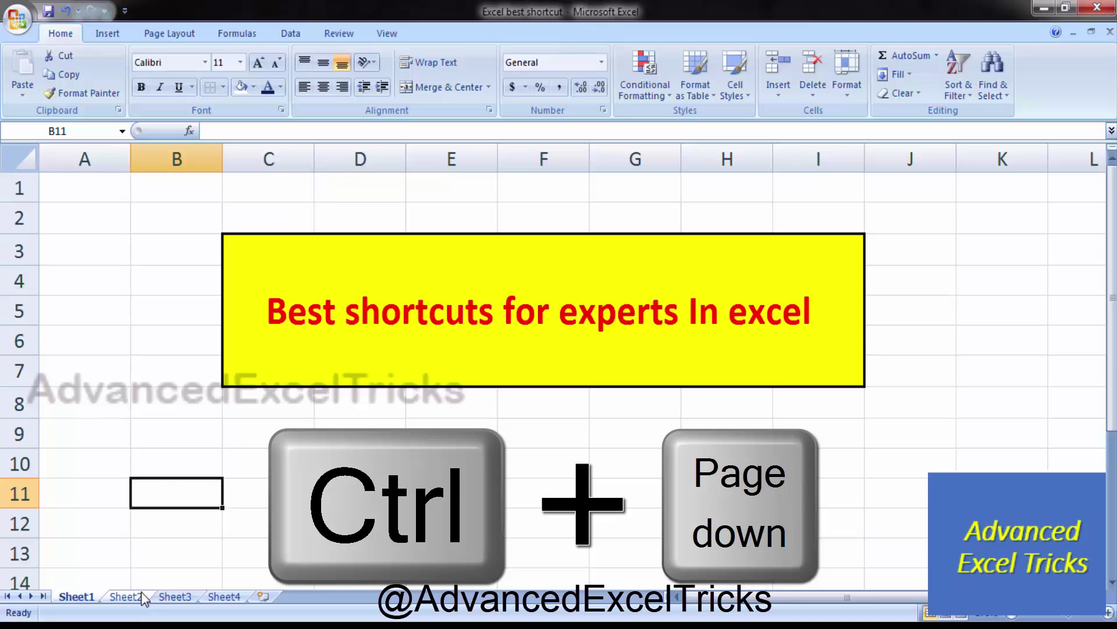
{"action": "key", "text": "ctrl+Page_Down"}
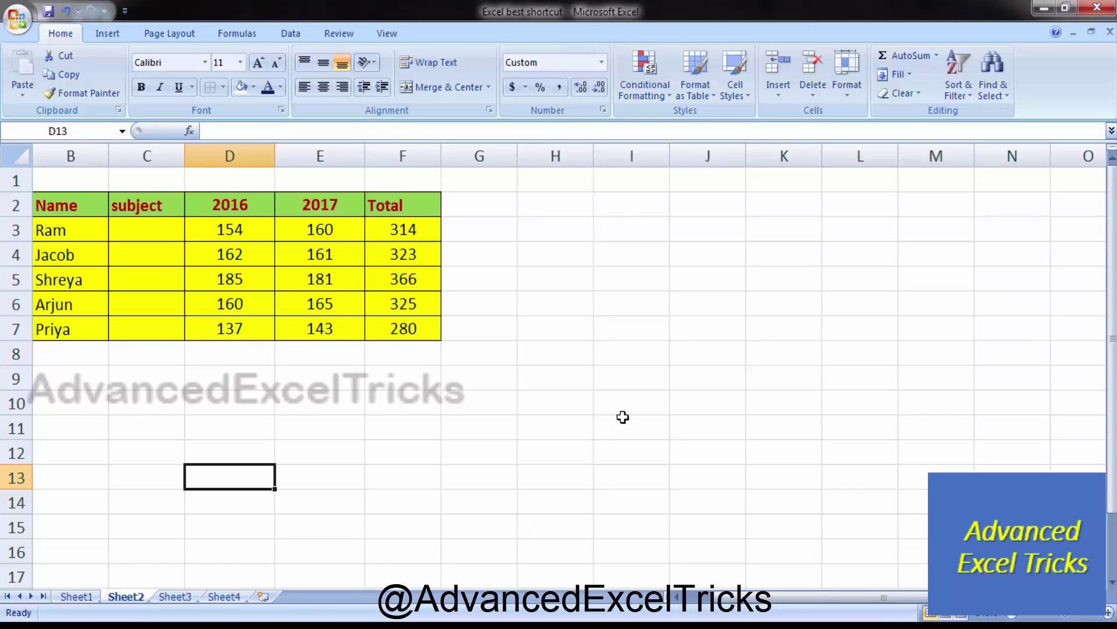
Step: Jump from a distant cell back to A1 with Ctrl+Home
{"action": "scroll", "coordinate": [625, 417], "scroll_direction": "down", "scroll_amount": 2}
{"action": "scroll", "coordinate": [636, 417], "scroll_direction": "up", "scroll_amount": 2}
{"action": "left_click", "coordinate": [900, 403]}
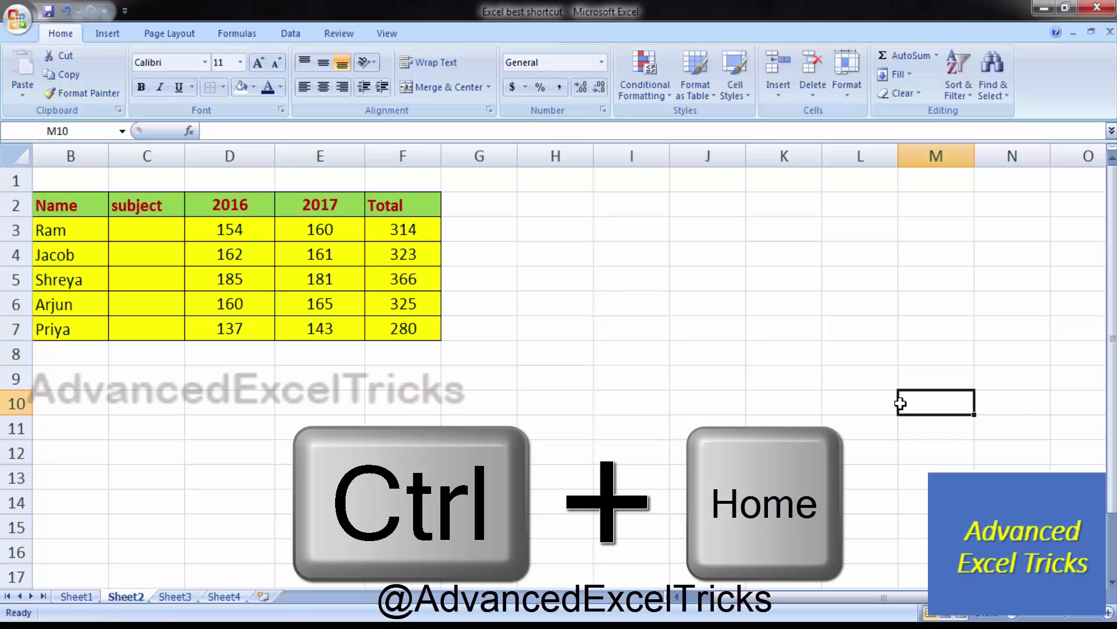
{"action": "key", "text": "ctrl+Home"}
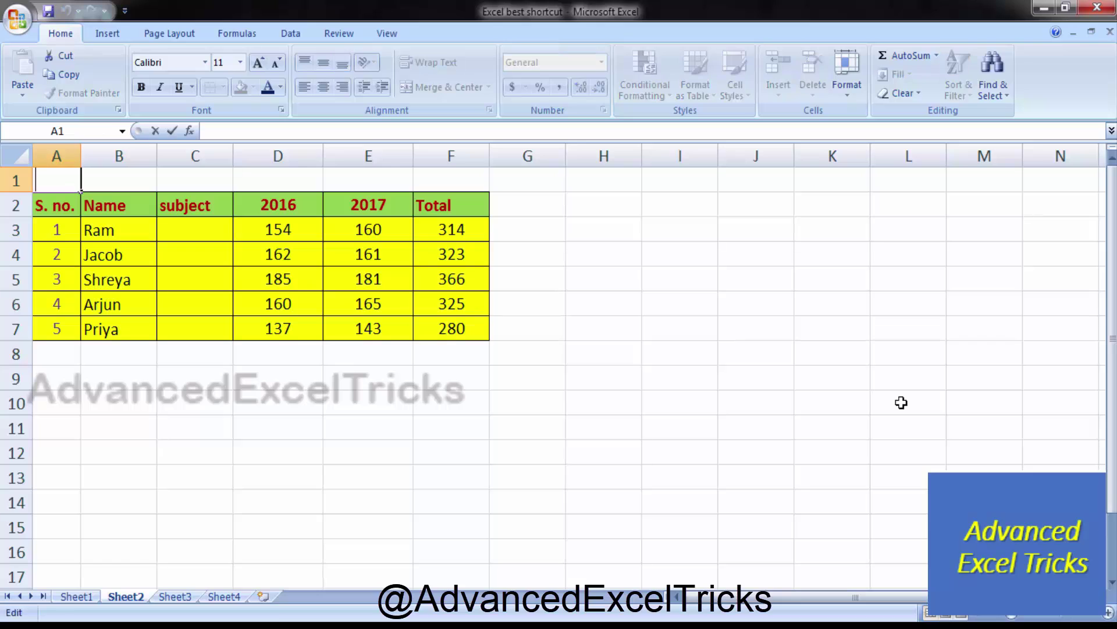
{"action": "left_click", "coordinate": [838, 329]}
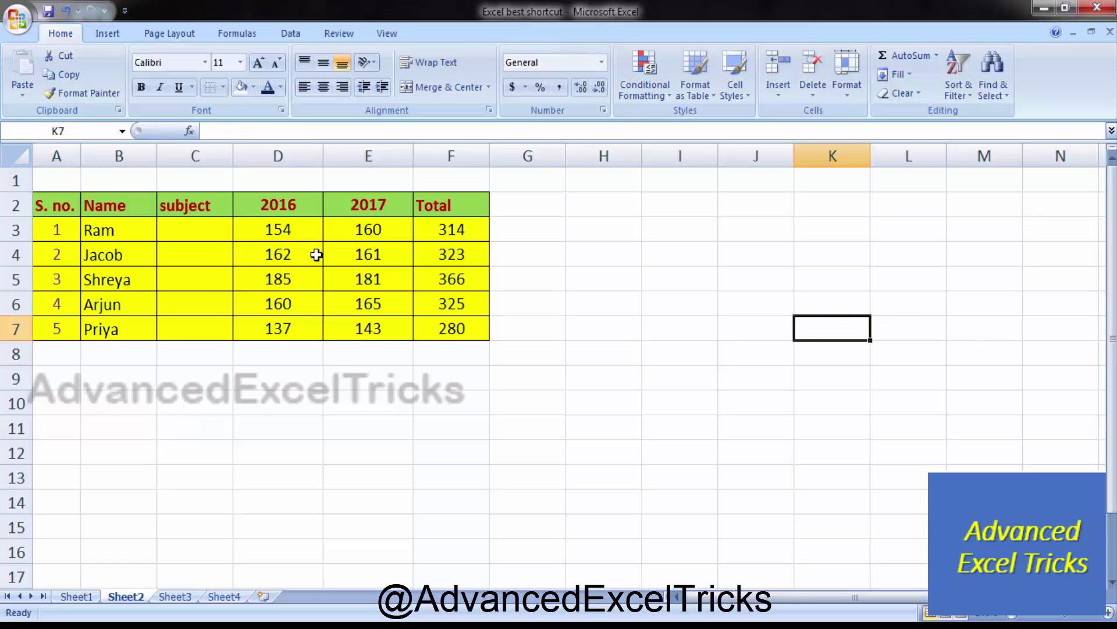
{"action": "left_click", "coordinate": [455, 236]}
{"action": "key", "text": "F2"}
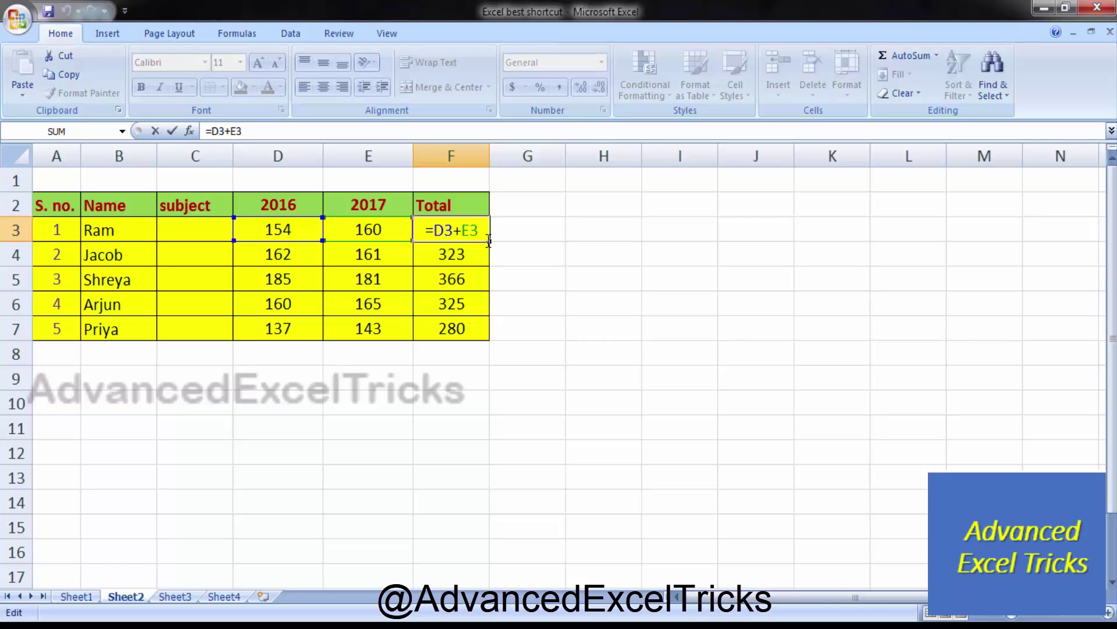
{"action": "key", "text": "Return"}
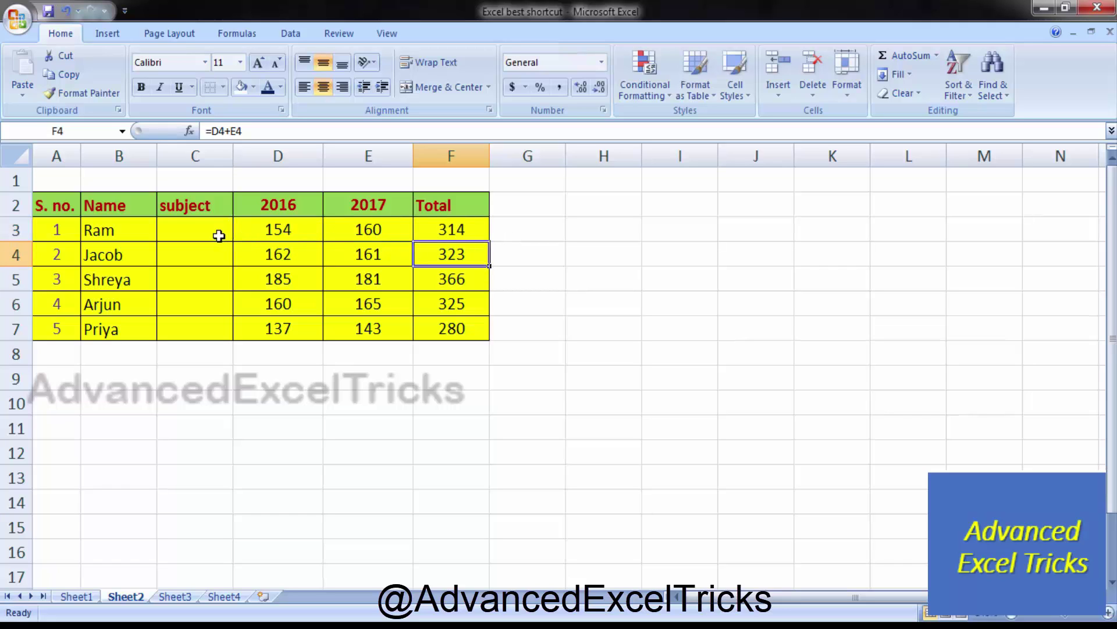
{"action": "left_click", "coordinate": [218, 235]}
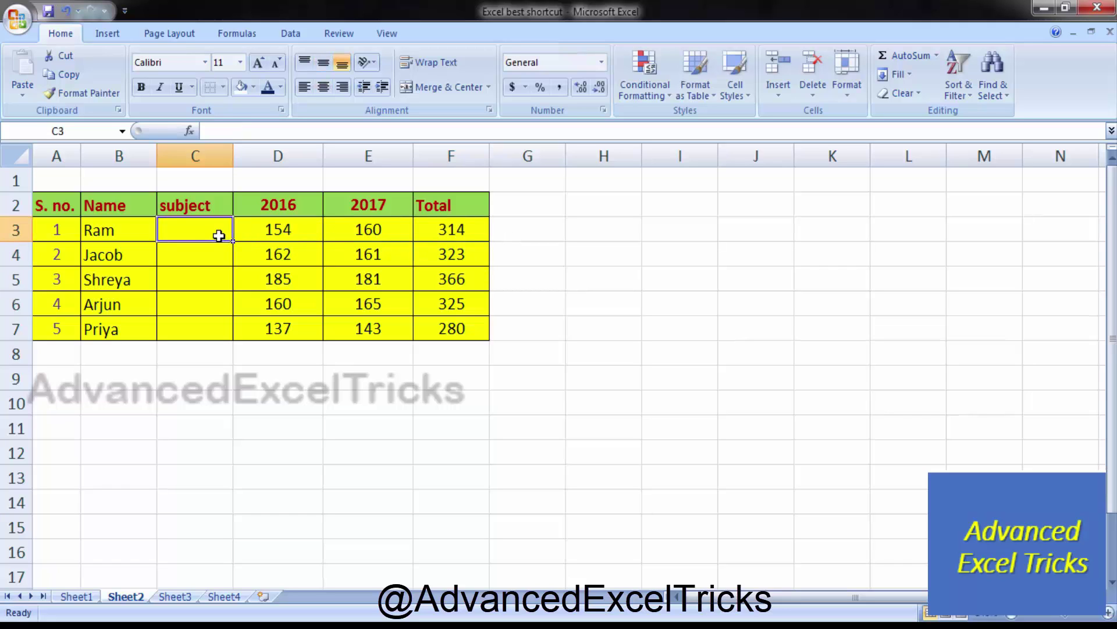
Step: Enter 'computer' in C3 and fill it down through C7 with Ctrl+D
{"action": "type", "text": "compu"}
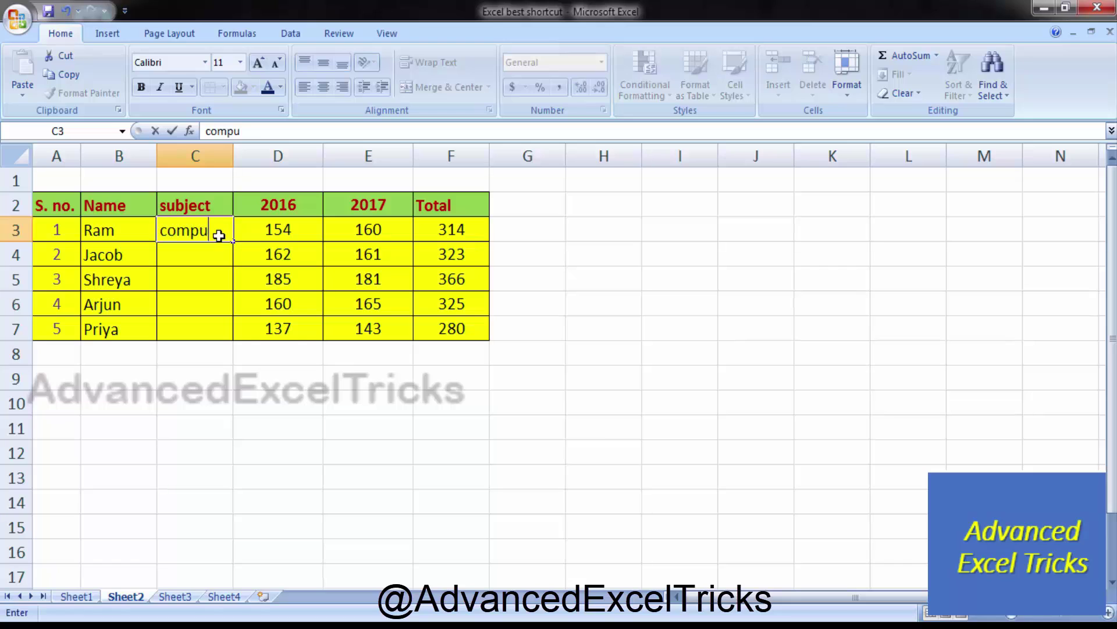
{"action": "type", "text": "ter"}
{"action": "key", "text": "Return"}
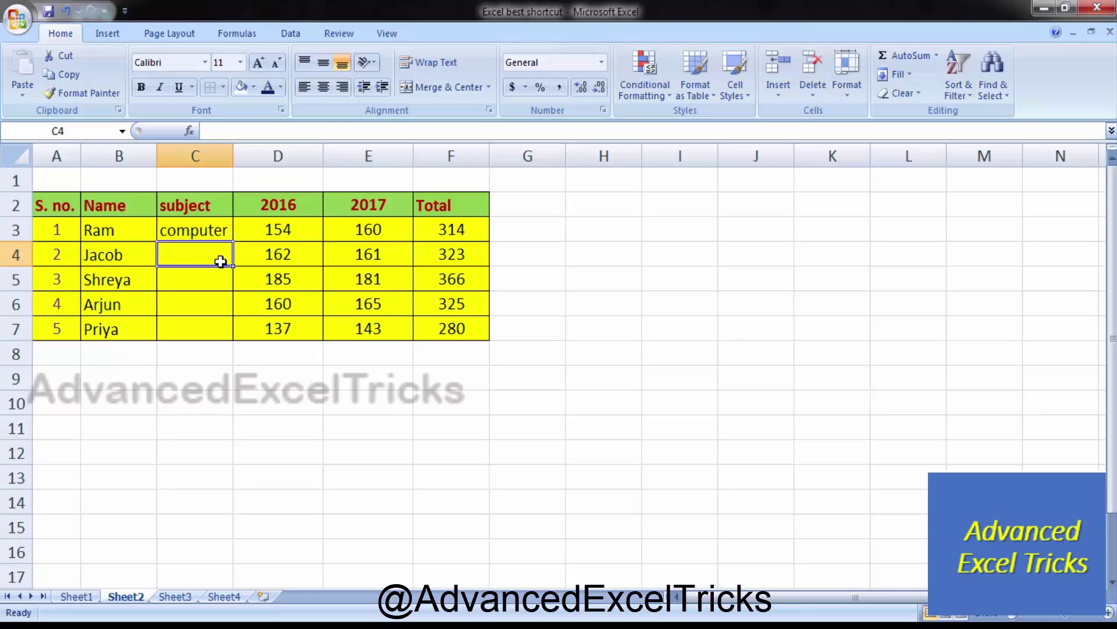
{"action": "key", "text": "ctrl+d"}
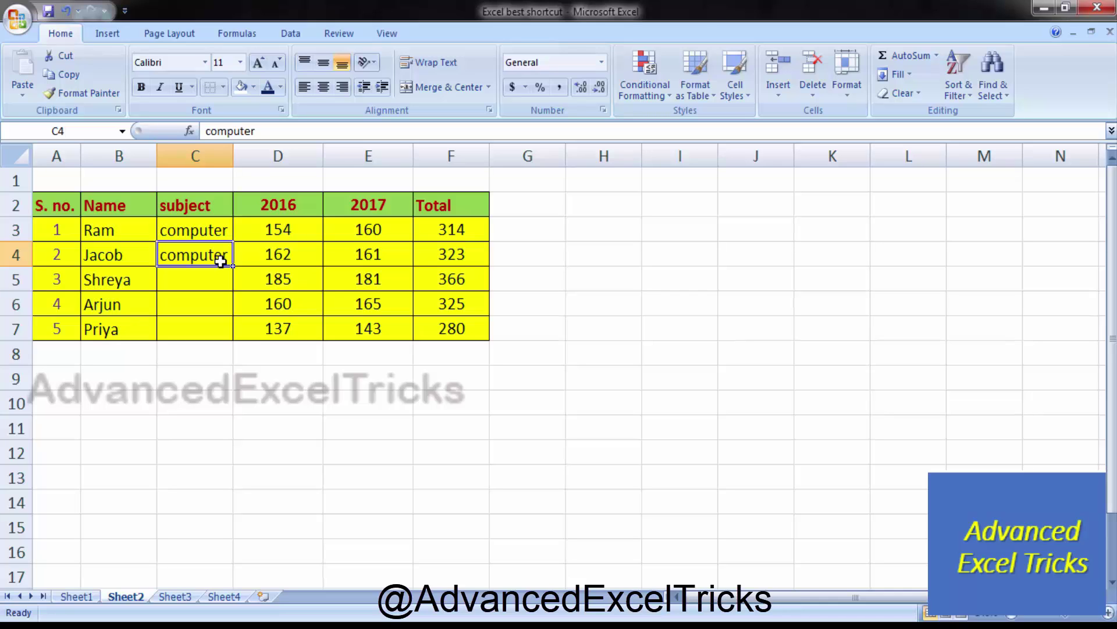
{"action": "left_click", "coordinate": [217, 284]}
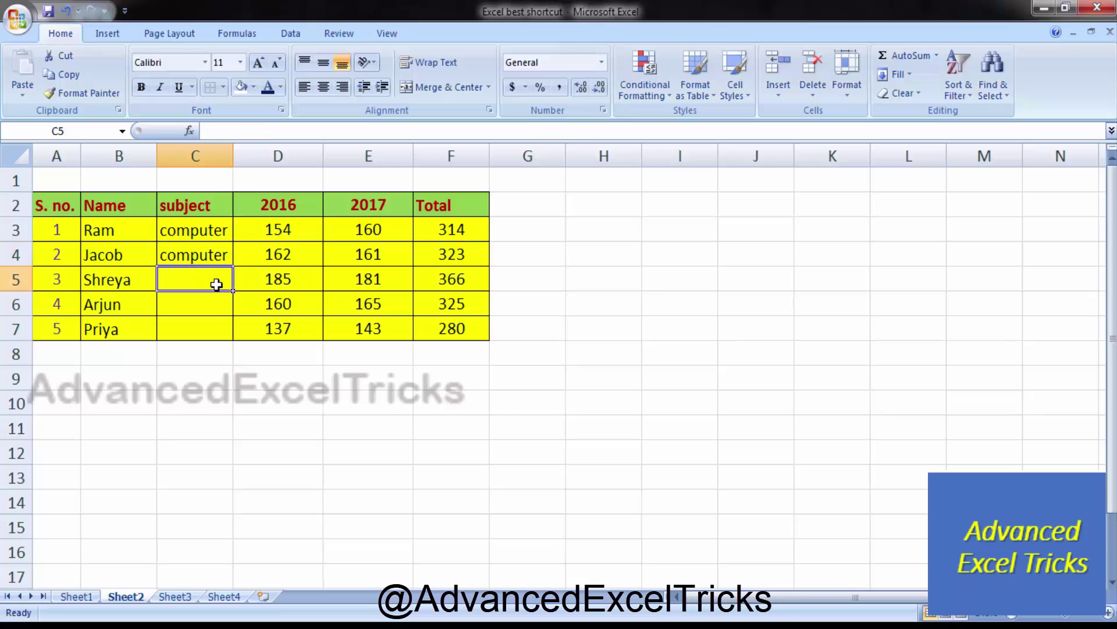
{"action": "key", "text": "ctrl+d"}
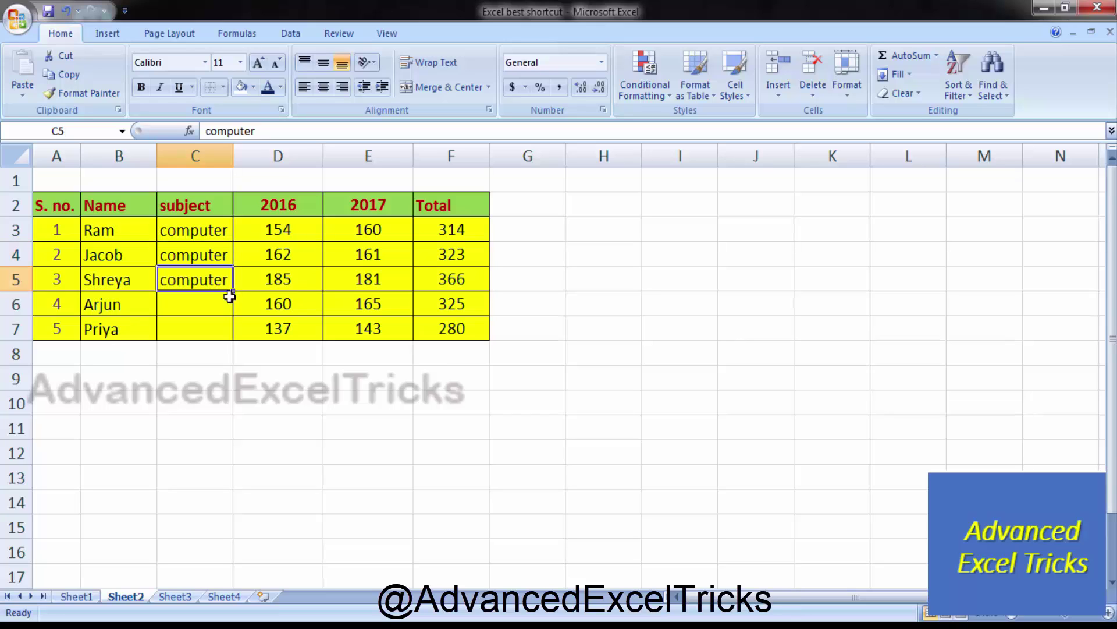
{"action": "left_click", "coordinate": [226, 299]}
{"action": "key", "text": "ctrl+d"}
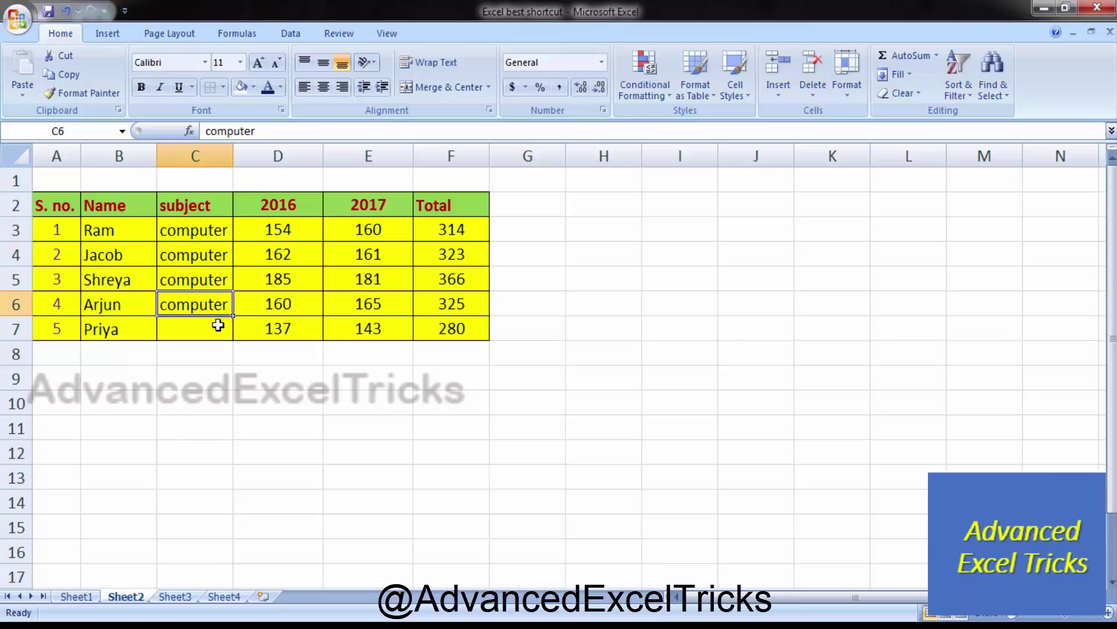
{"action": "left_click", "coordinate": [218, 330]}
{"action": "key", "text": "ctrl+d"}
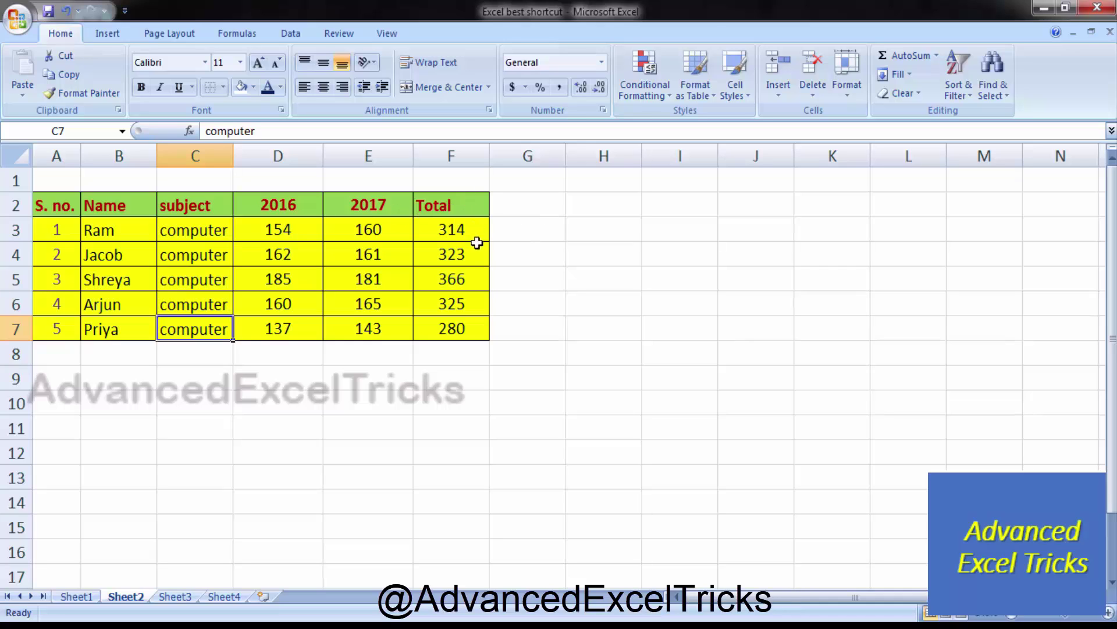
{"action": "left_click", "coordinate": [541, 212]}
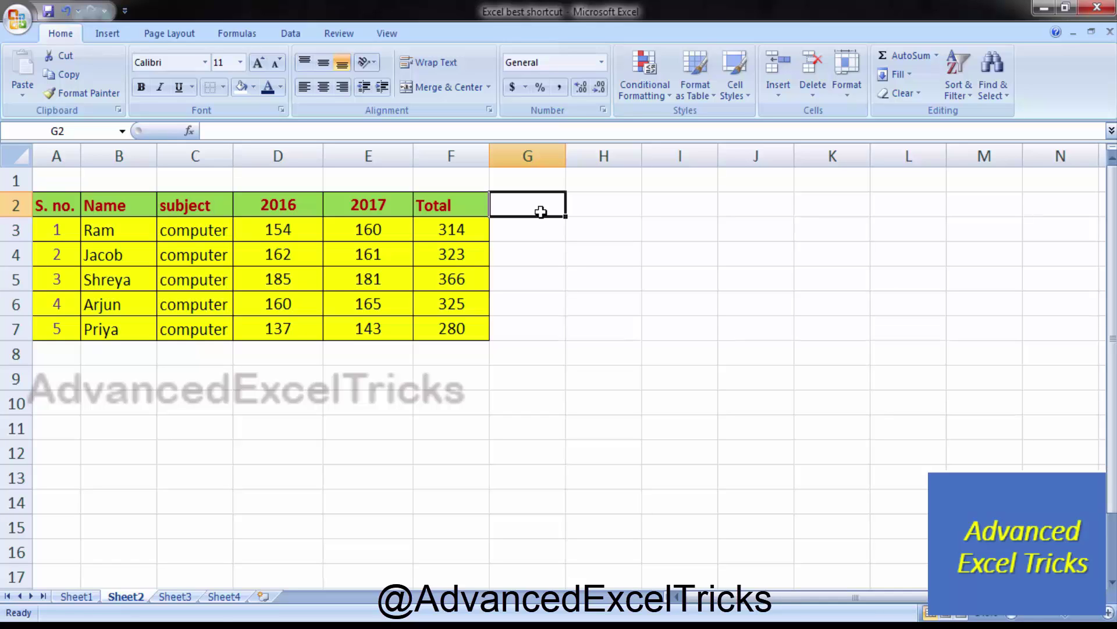
Step: Copy the green Total header into G2 with Ctrl+R, then clear its text
{"action": "key", "text": "ctrl+r"}
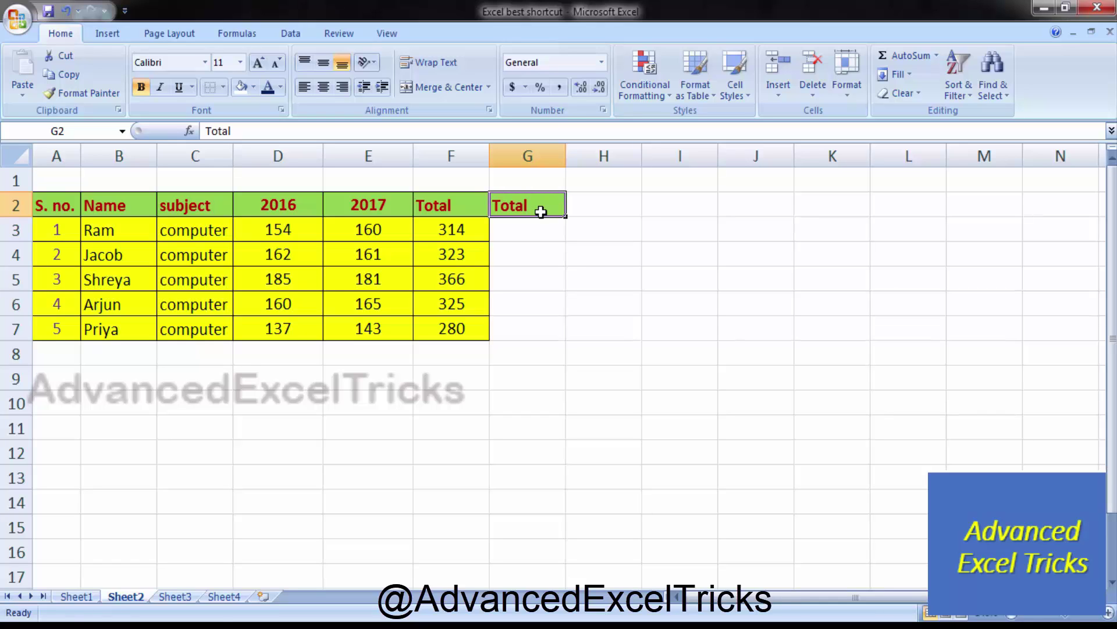
{"action": "key", "text": "Delete"}
{"action": "left_click", "coordinate": [537, 262]}
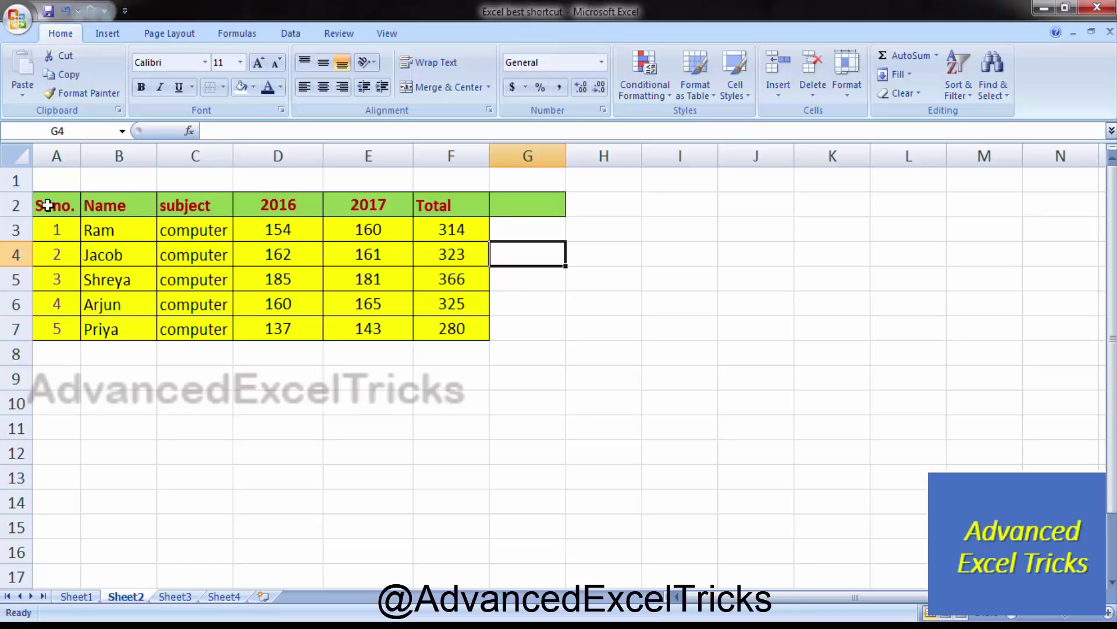
Step: Copy the marks table A2:F7 and paste it into Sheet1 of Book2
{"action": "left_click_drag", "start_coordinate": [47, 205], "coordinate": [441, 329]}
{"action": "key", "text": "ctrl+c"}
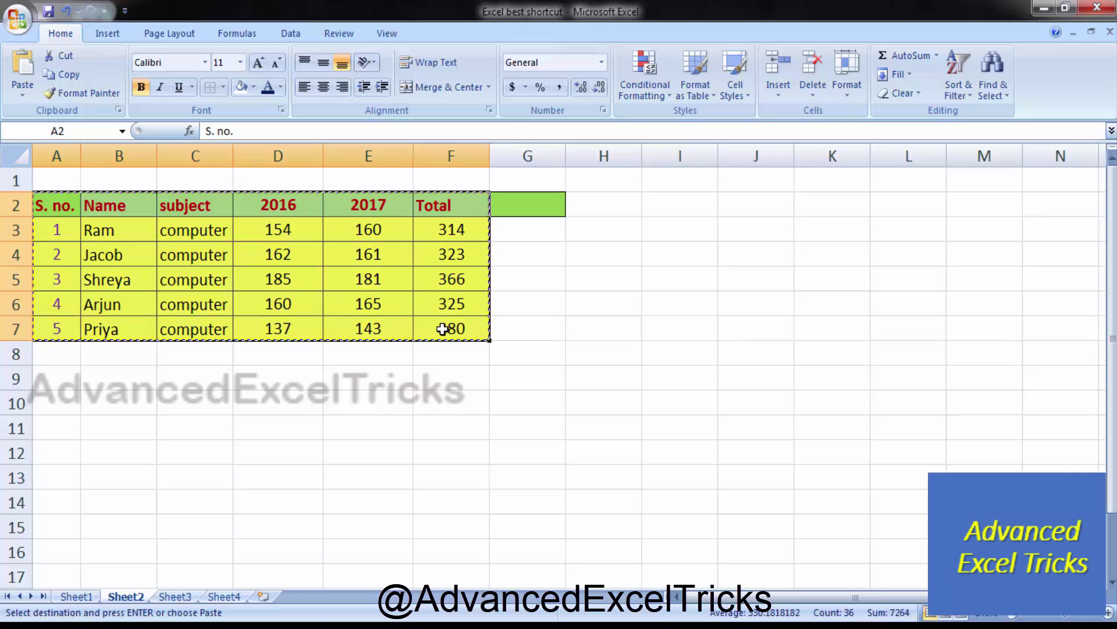
{"action": "left_click", "coordinate": [351, 551]}
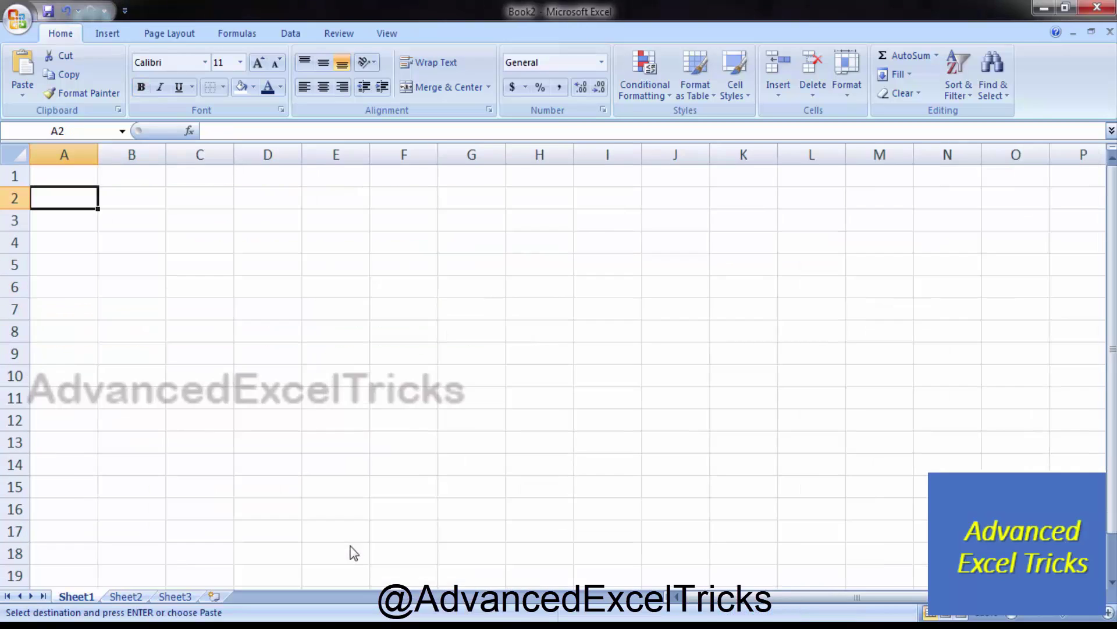
{"action": "key", "text": "ctrl+v"}
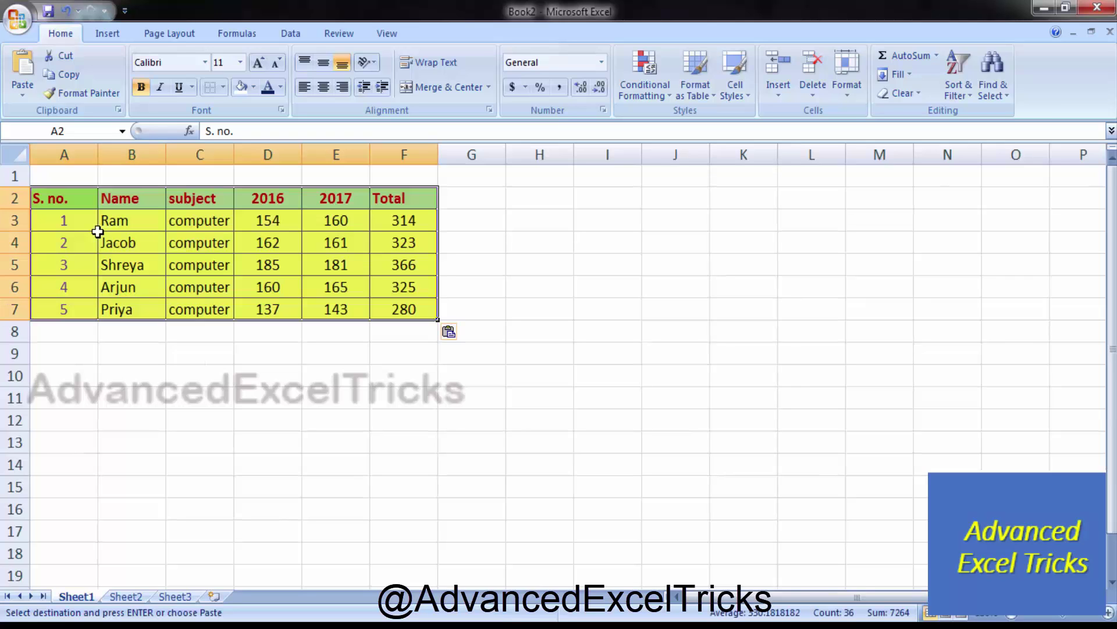
Step: Inspect the pasted cells in Book2, then return to the original workbook
{"action": "left_click", "coordinate": [229, 242]}
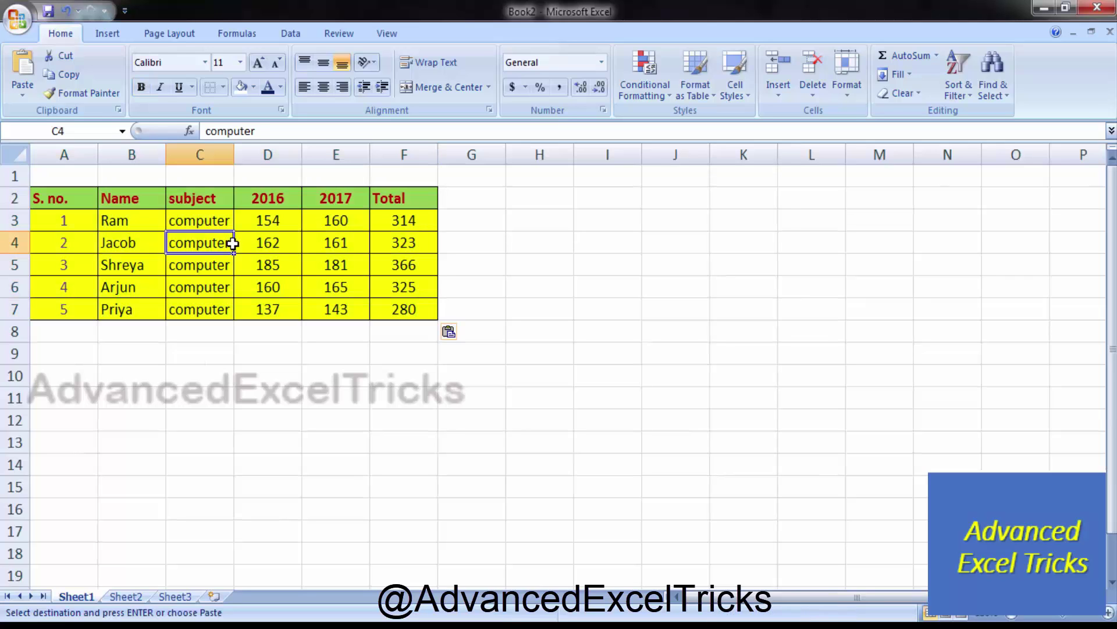
{"action": "left_click", "coordinate": [273, 226]}
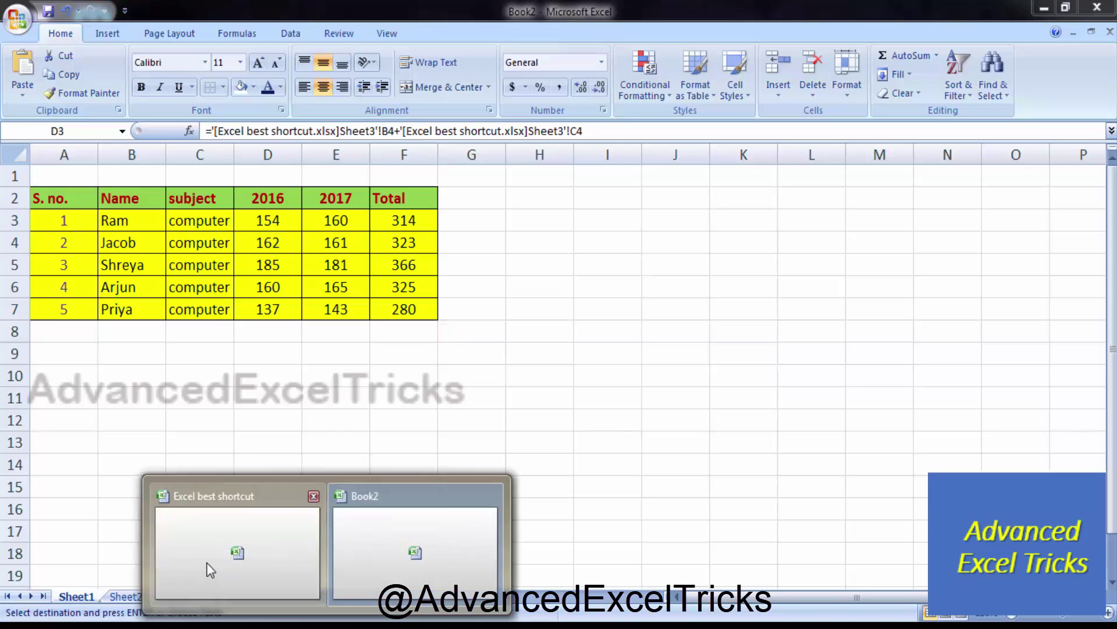
{"action": "left_click", "coordinate": [207, 563]}
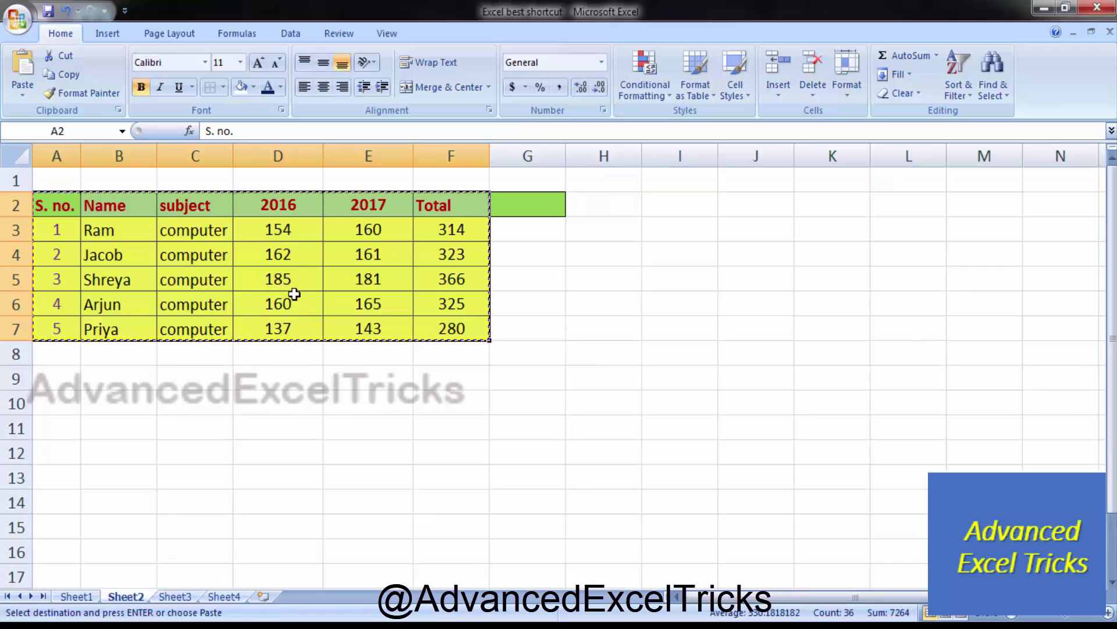
{"action": "left_click", "coordinate": [407, 552]}
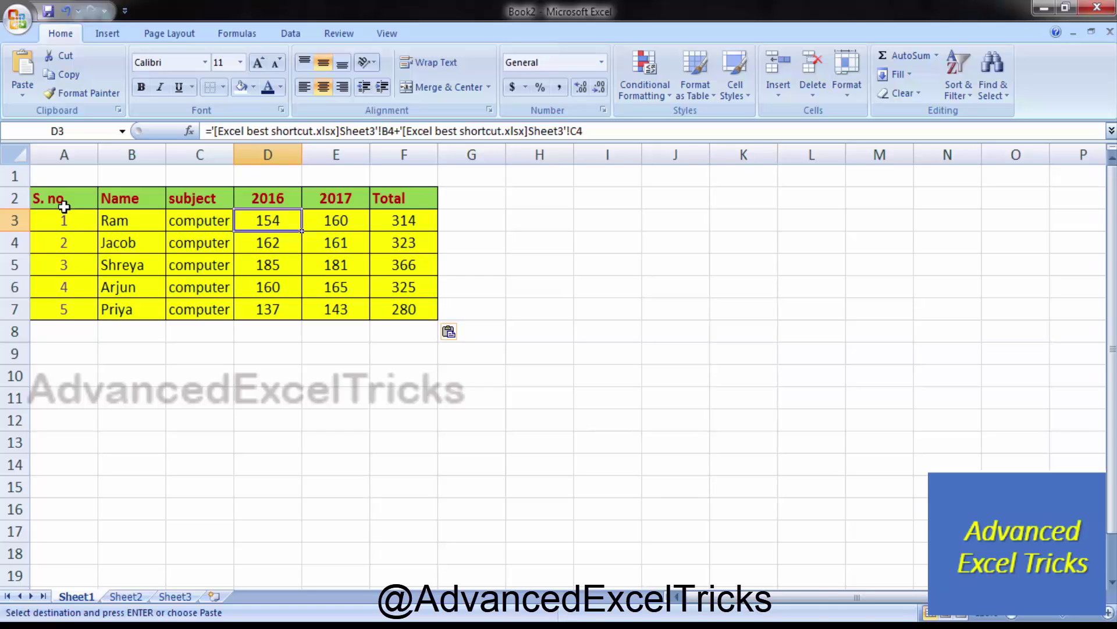
{"action": "mouse_move", "coordinate": [60, 199]}
{"action": "left_mouse_down"}
{"action": "mouse_move", "coordinate": [99, 299]}
{"action": "mouse_move", "coordinate": [378, 312]}
{"action": "left_mouse_up"}
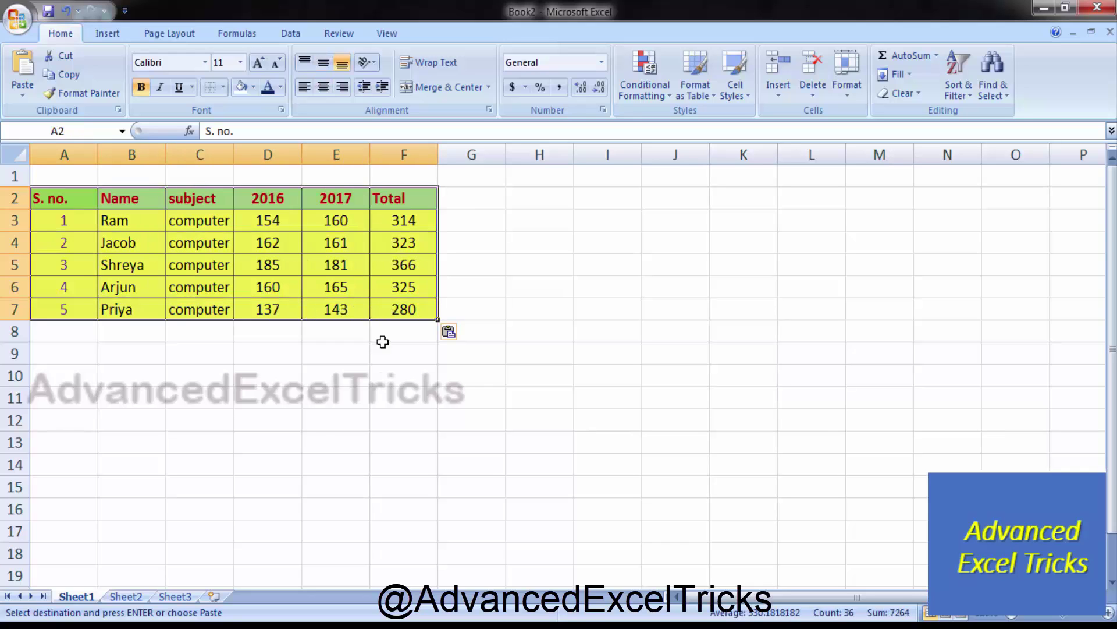
{"action": "left_click", "coordinate": [229, 578]}
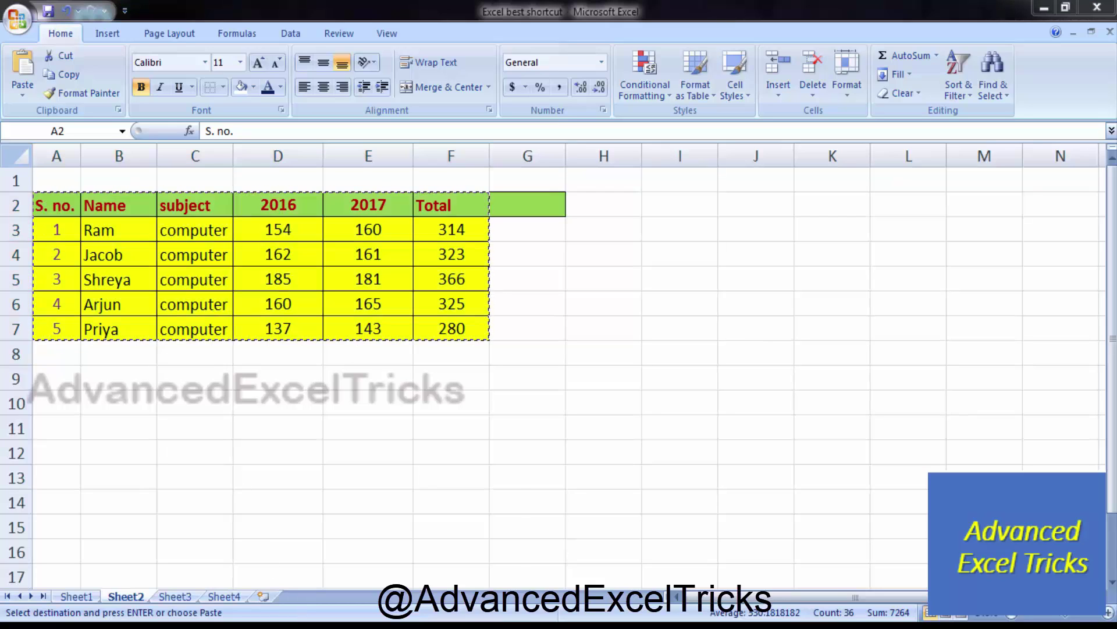
Step: Paste the marks table as plain values onto Book2's Sheet2
{"action": "left_click", "coordinate": [419, 524]}
{"action": "left_click", "coordinate": [126, 596]}
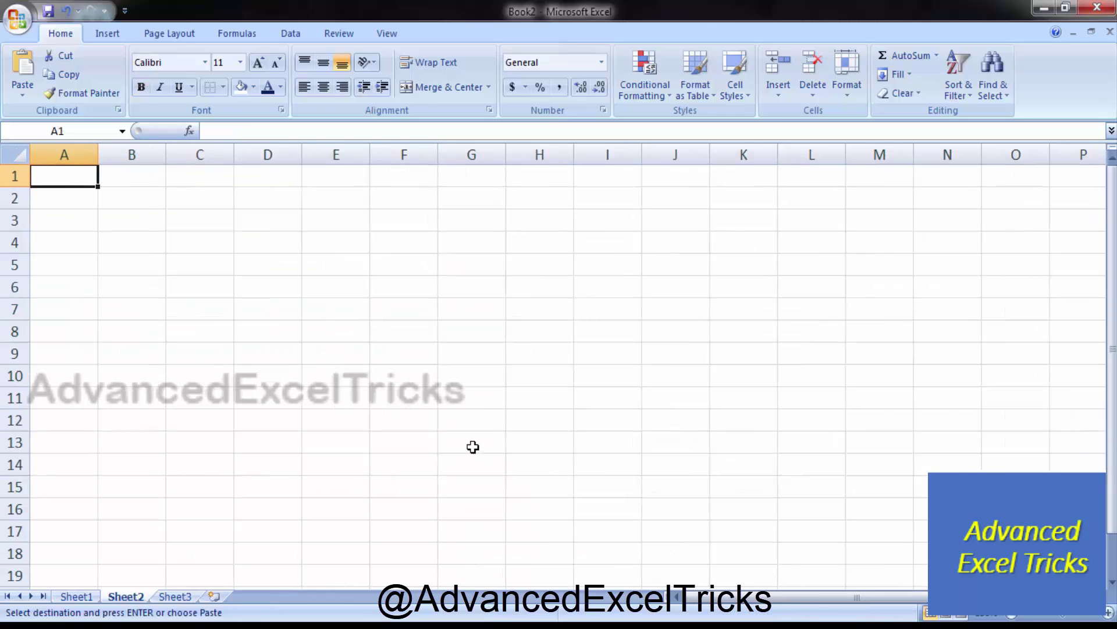
{"action": "key", "text": "alt+h"}
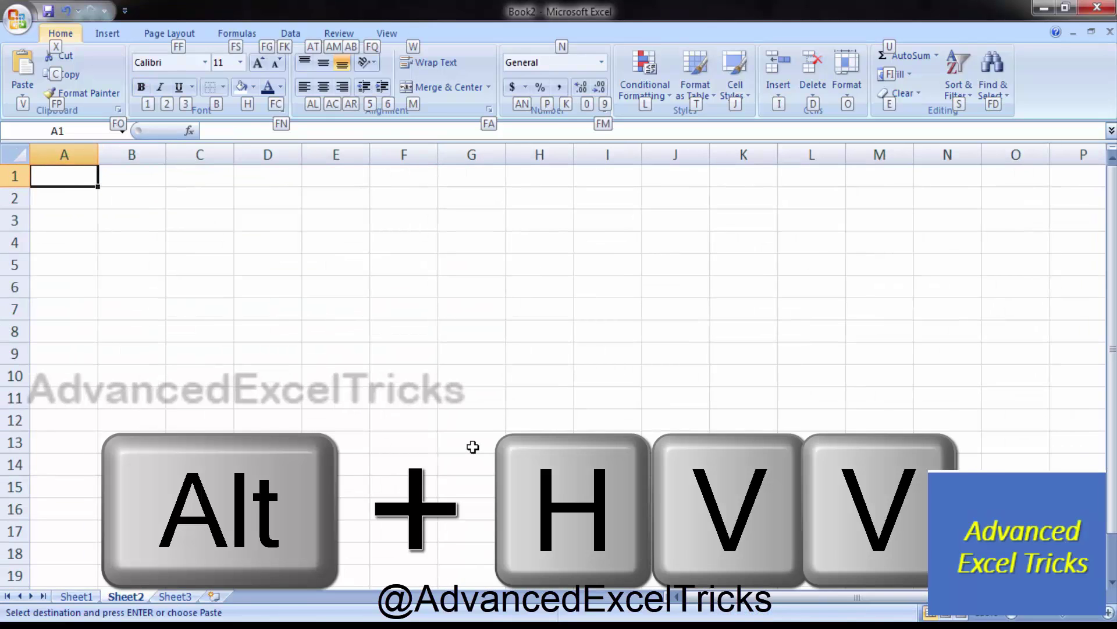
{"action": "key", "text": "v"}
{"action": "key", "text": "v"}
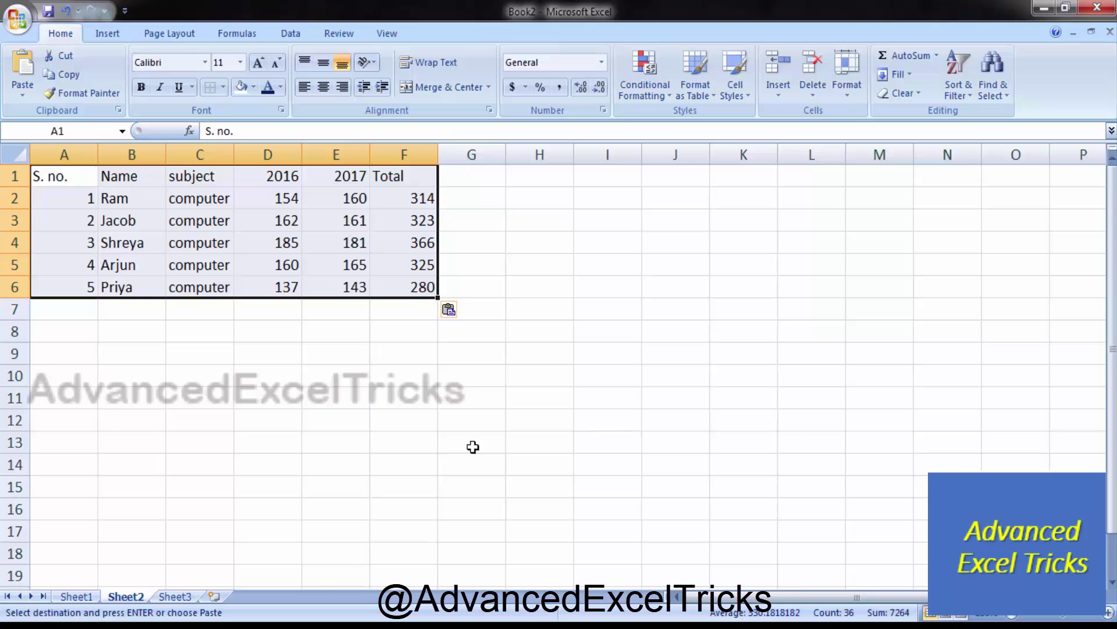
Step: Apply All Borders to the pasted table
{"action": "key", "text": "alt+h"}
{"action": "key", "text": "b"}
{"action": "key", "text": "a"}
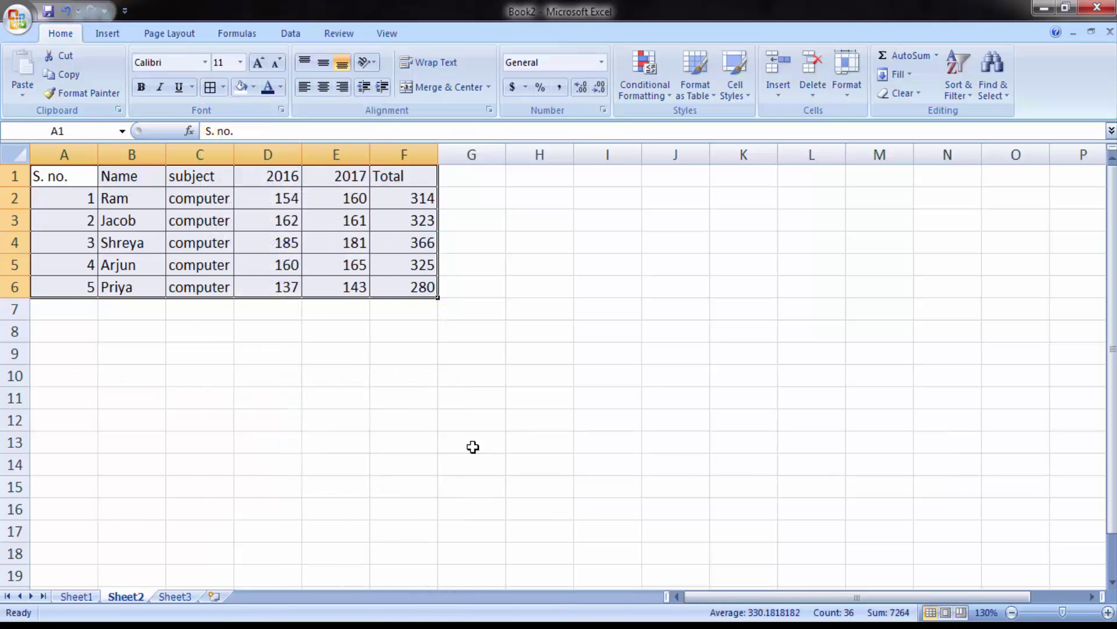